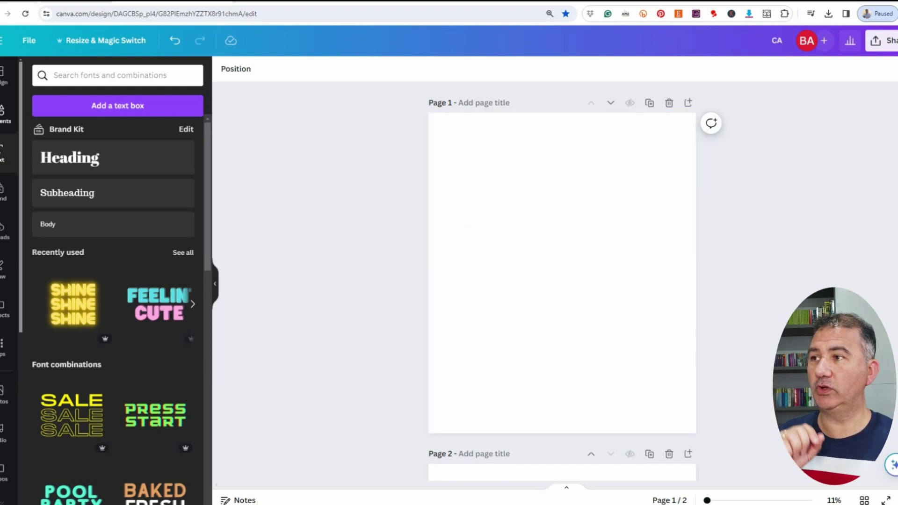
Add a heading to page 1, set its size to 350 and change its font to Lot
left_click(109, 176)
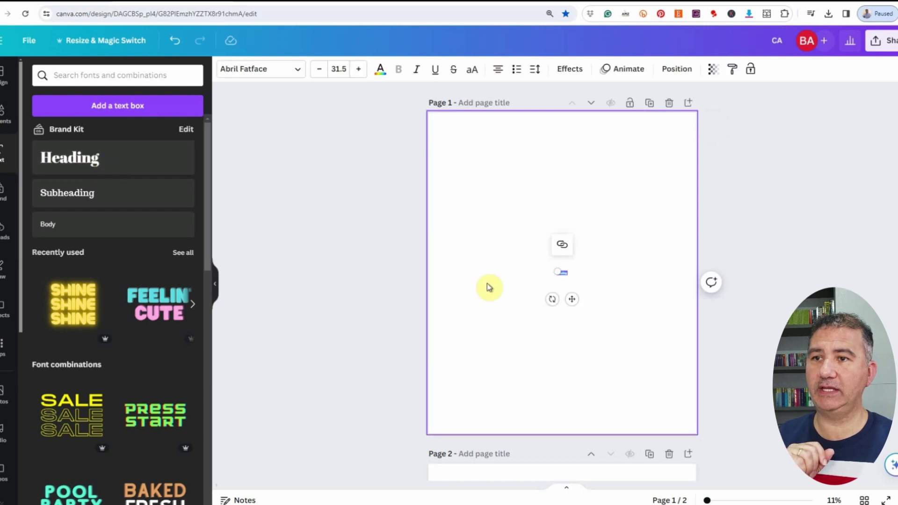
left_click(344, 69)
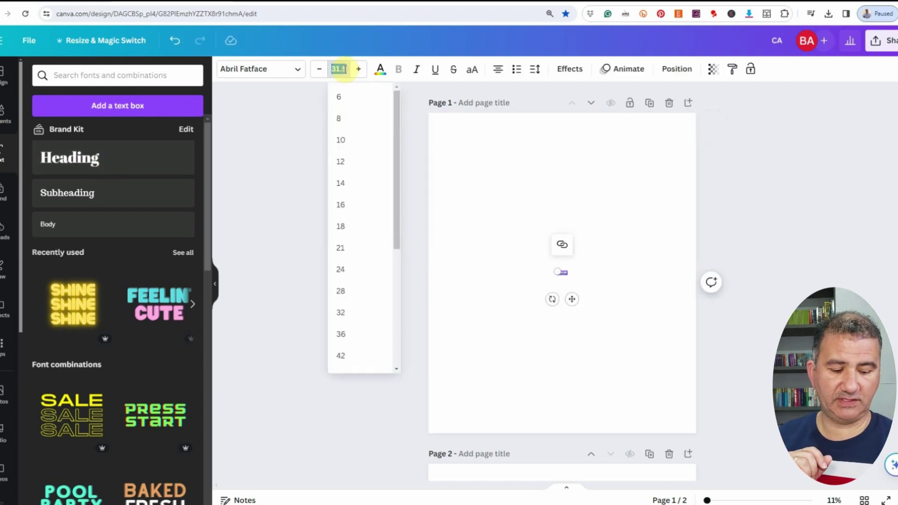
type("350")
key("Return")
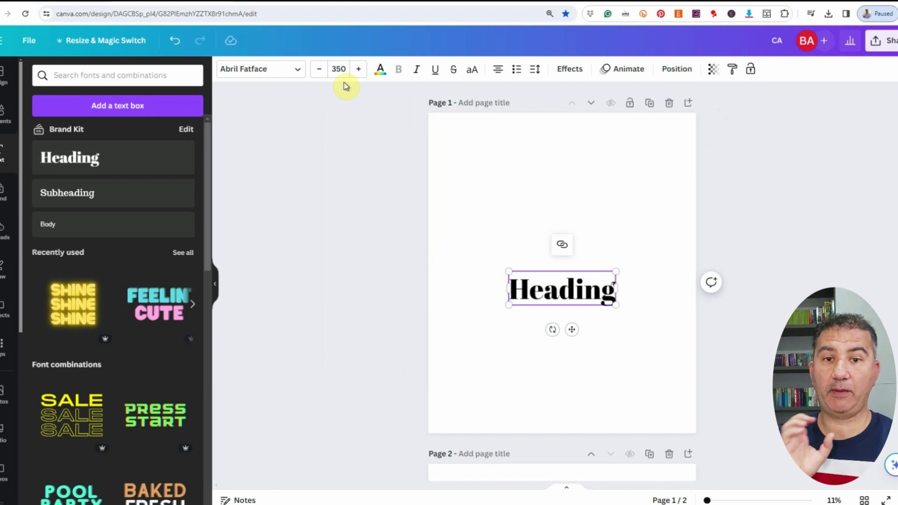
left_click(298, 69)
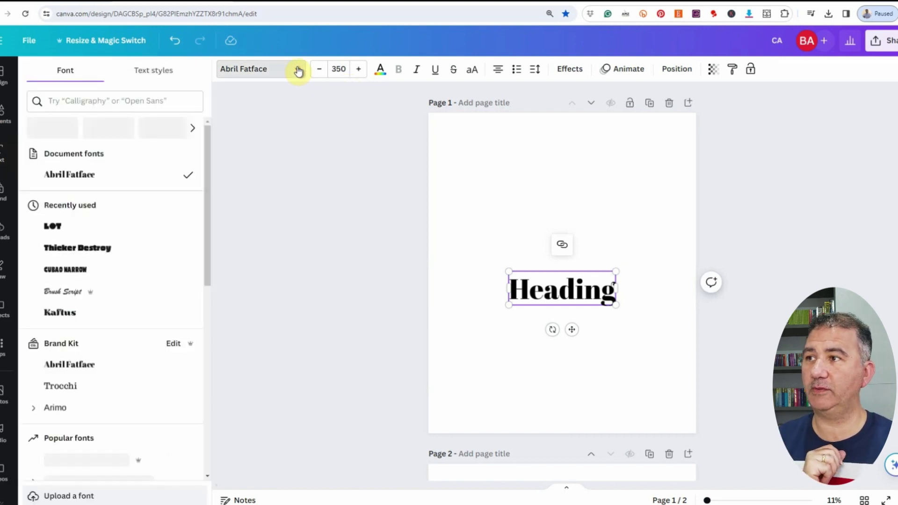
left_click(57, 231)
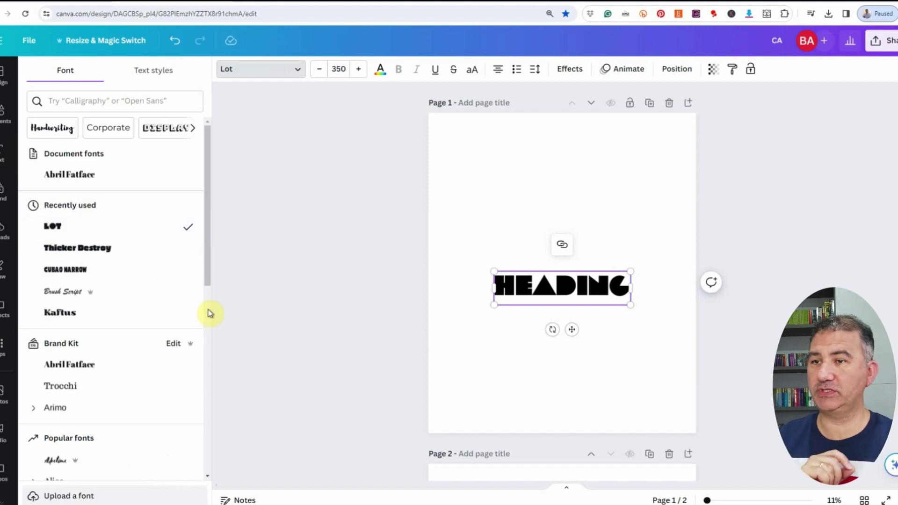
Replace the heading text with "CA" and enlarge it to a font size of about 632
double_click(555, 291)
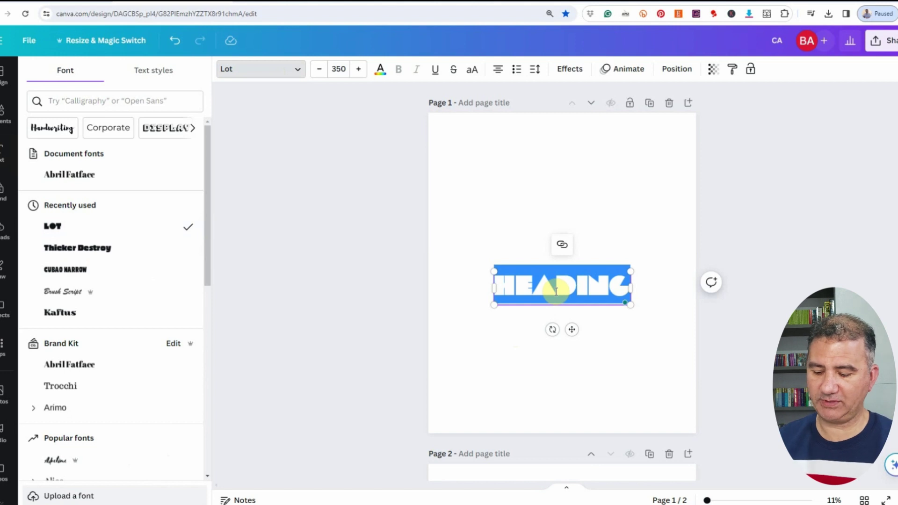
type("CA")
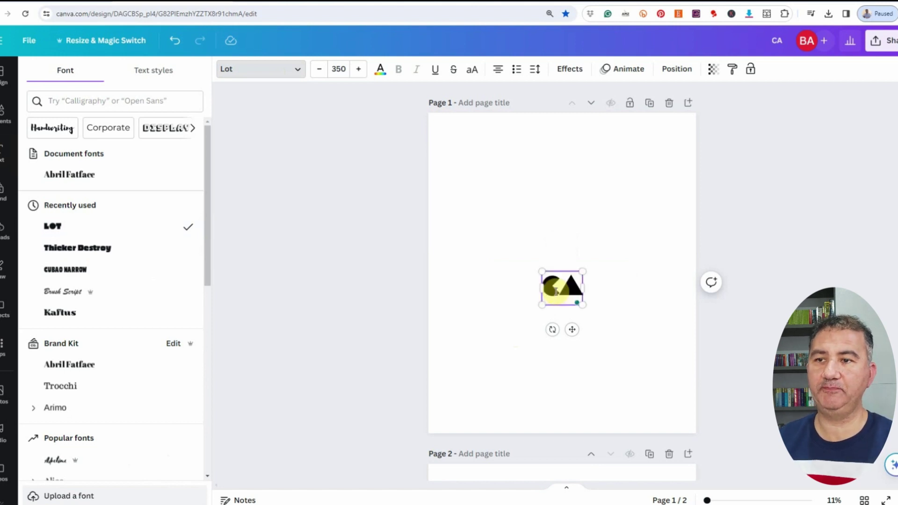
left_click_drag(582, 271, 618, 247)
left_click(662, 292)
Duplicate the "CA" text directly below the original and change the copy's text to "MP"
left_click(581, 267)
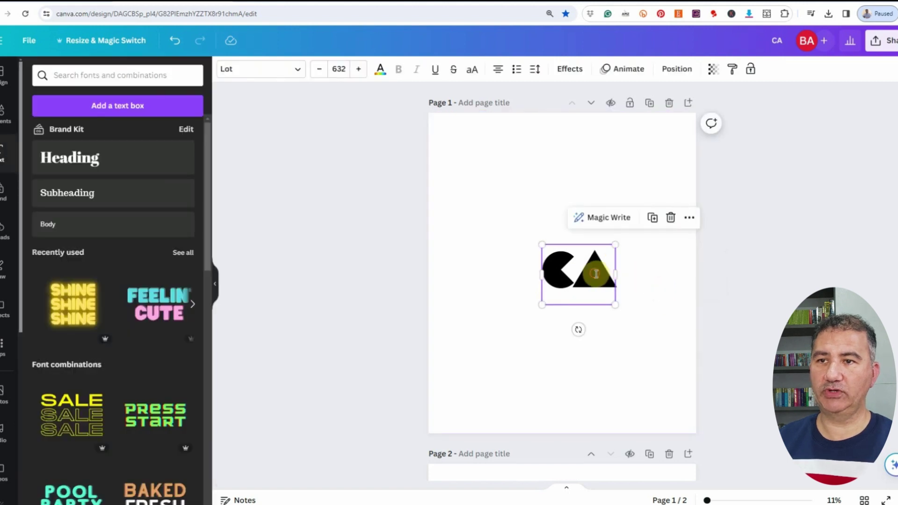
key("ctrl+d")
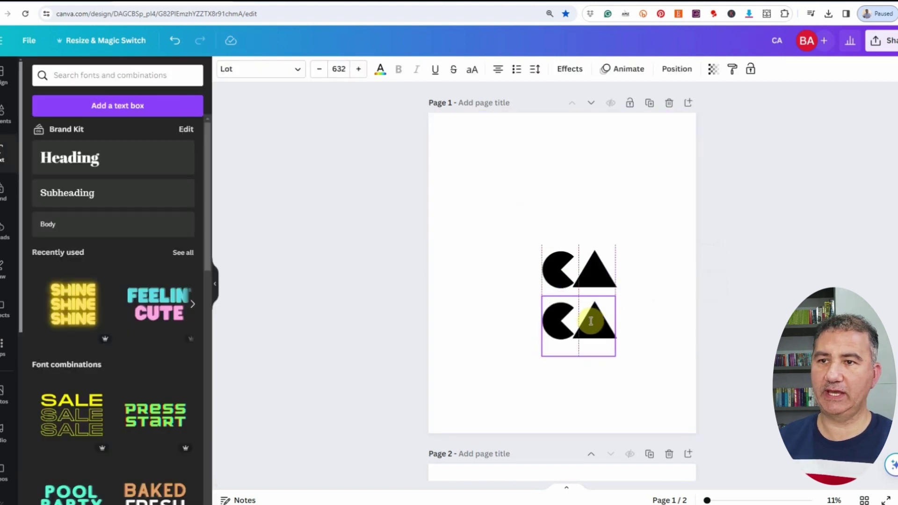
double_click(595, 317)
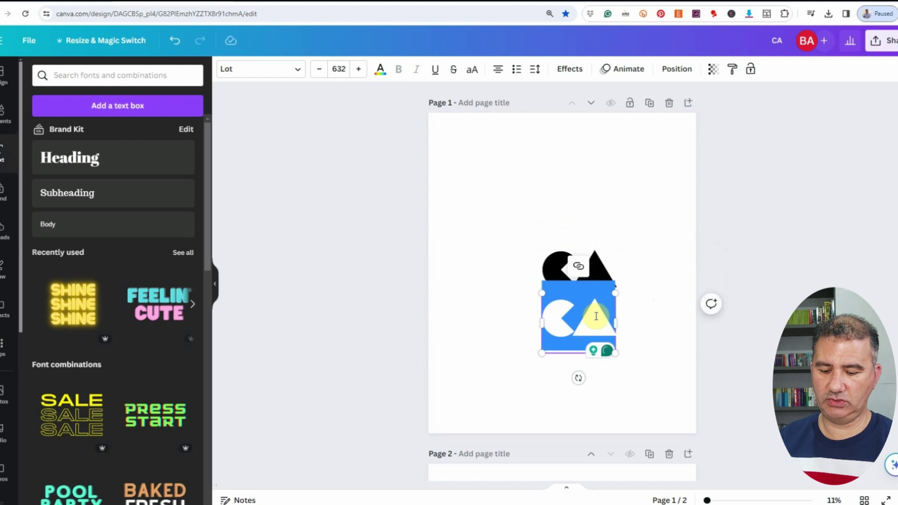
type("MP")
left_click(658, 317)
Enlarge "MP" to a font size of about 665 to match the width of "CA" and shift it closer beneath
key("ctrl+plus")
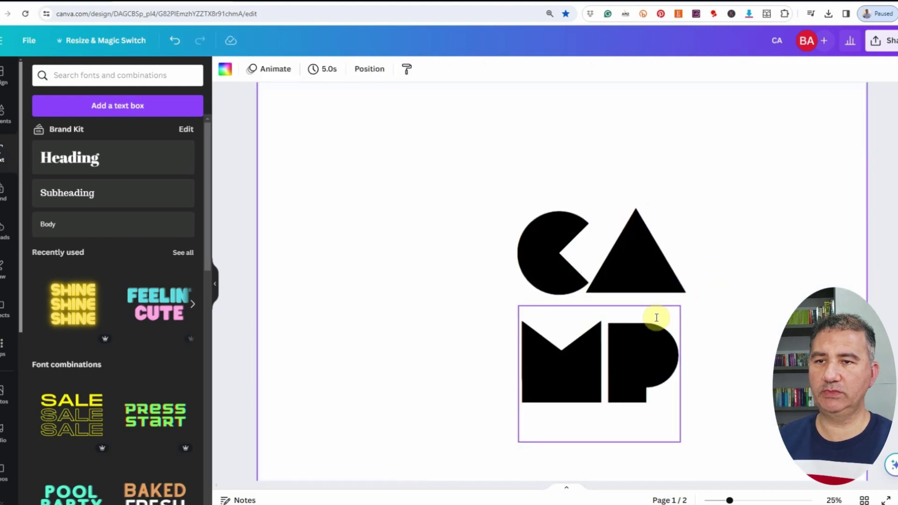
left_click(579, 348)
left_click_drag(635, 355, 632, 357)
left_click_drag(678, 307, 689, 299)
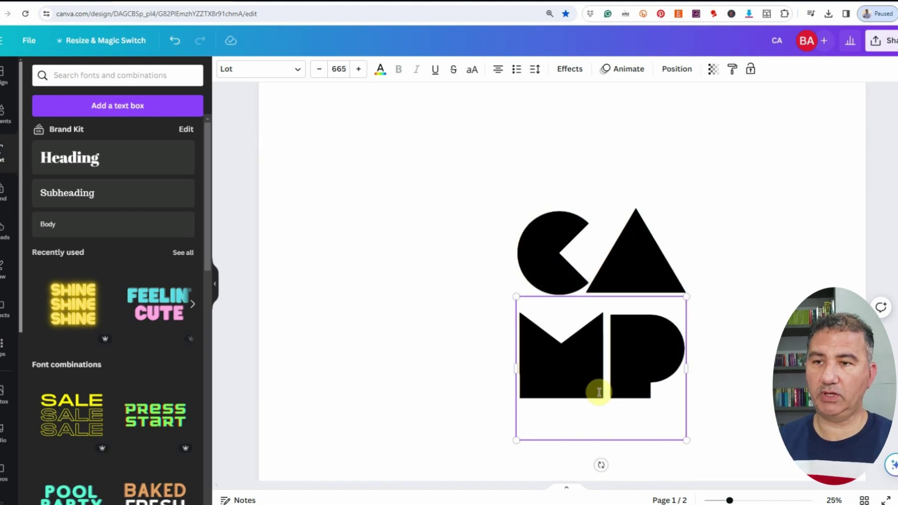
left_click(598, 391)
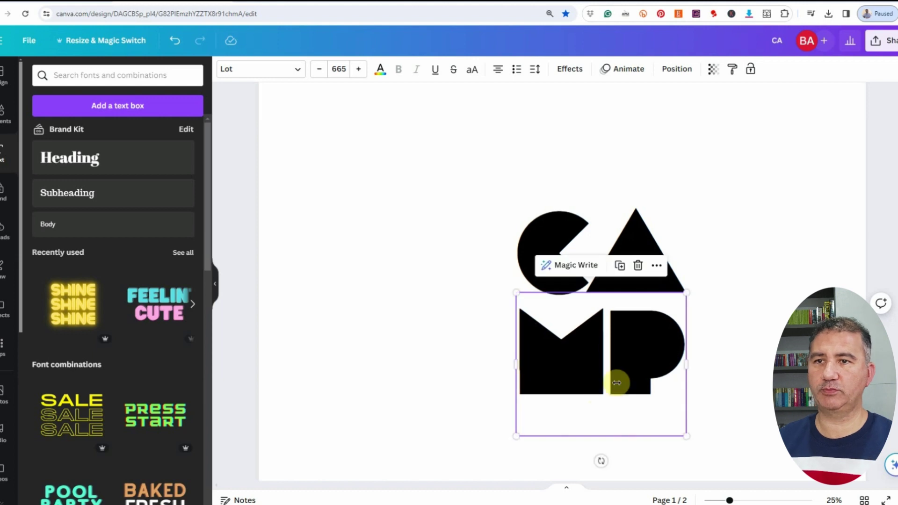
Enlarge "CA" and "MP" together and move them toward the right edge of the page
left_click(647, 228, "shift")
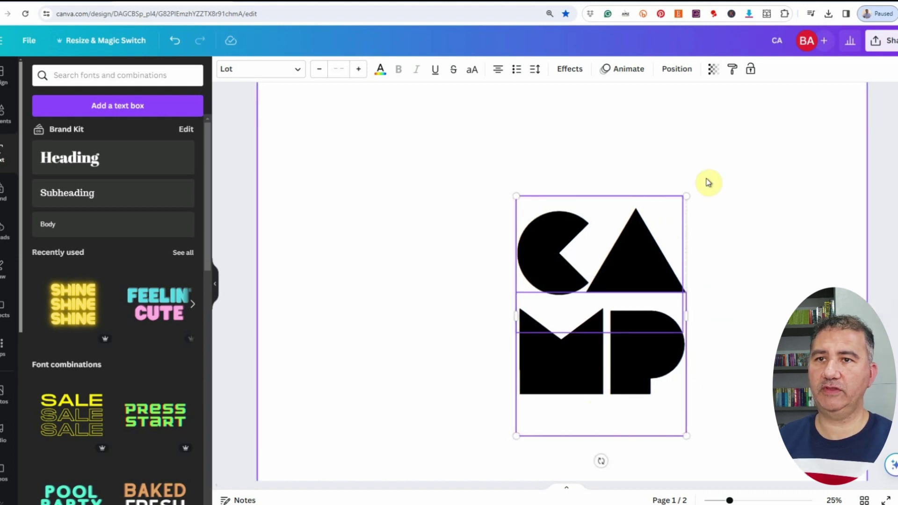
left_click_drag(685, 196, 741, 156)
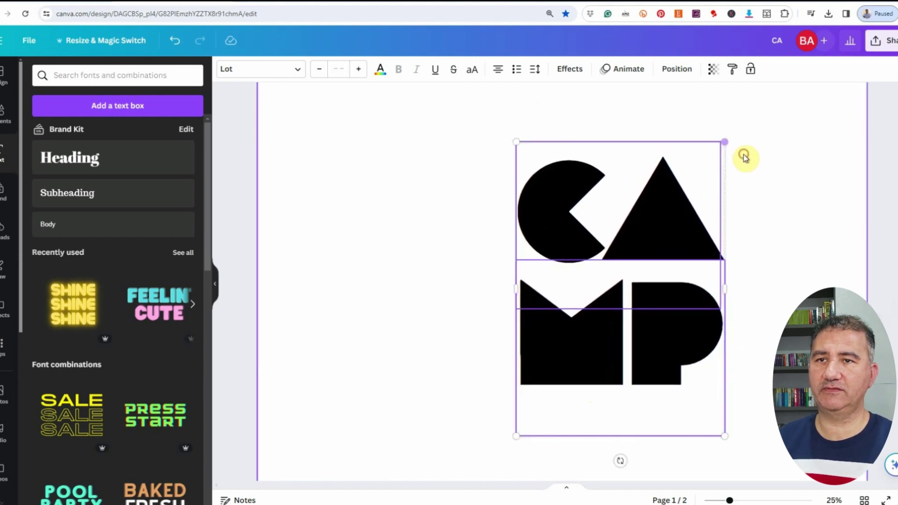
scroll(744, 157, "down", 3)
left_click_drag(597, 266, 638, 264)
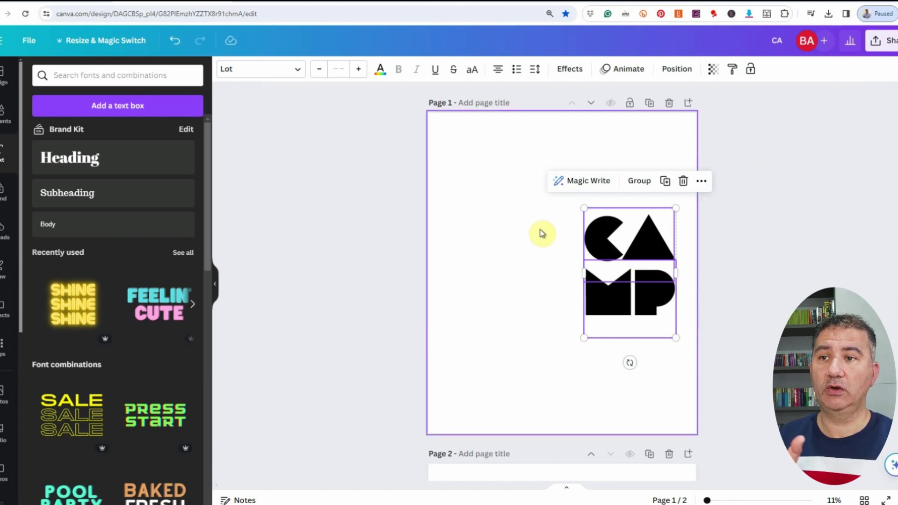
Add a blue square to the page and align its bottom edge with the base of the M
left_click(505, 297)
key("r")
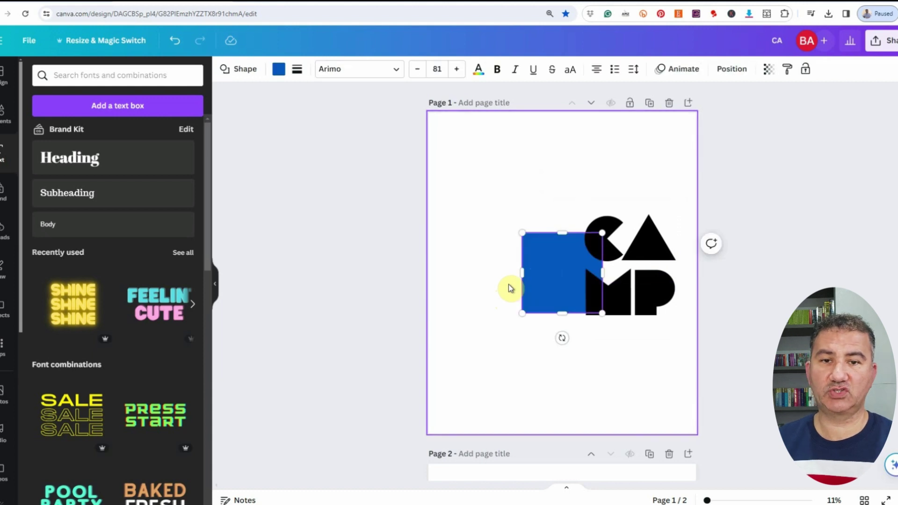
left_click(540, 287)
key("ctrl+plus")
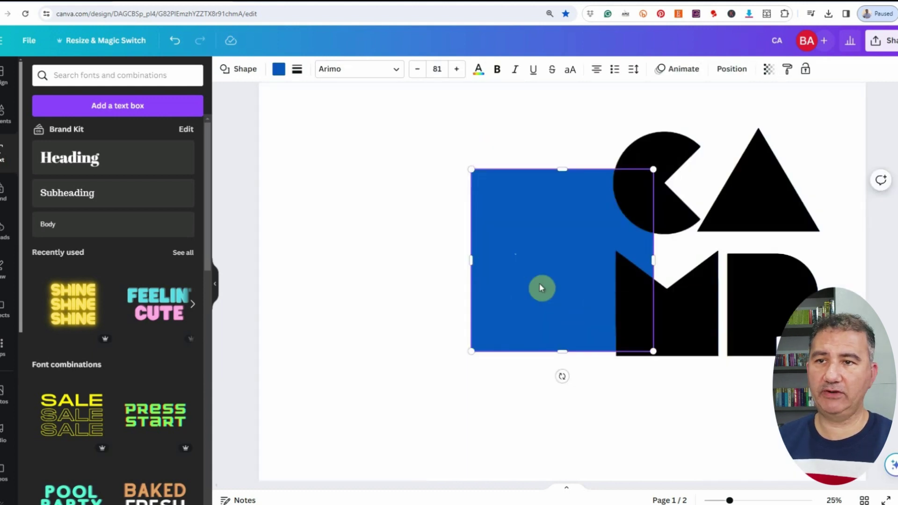
scroll(540, 287, "up", 1)
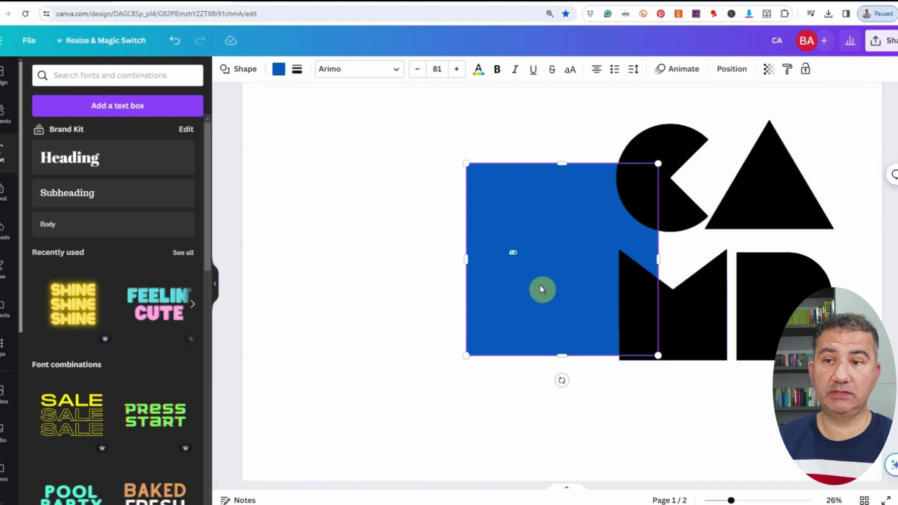
left_click(401, 260)
left_click_drag(535, 268, 532, 263)
key("ctrl+plus")
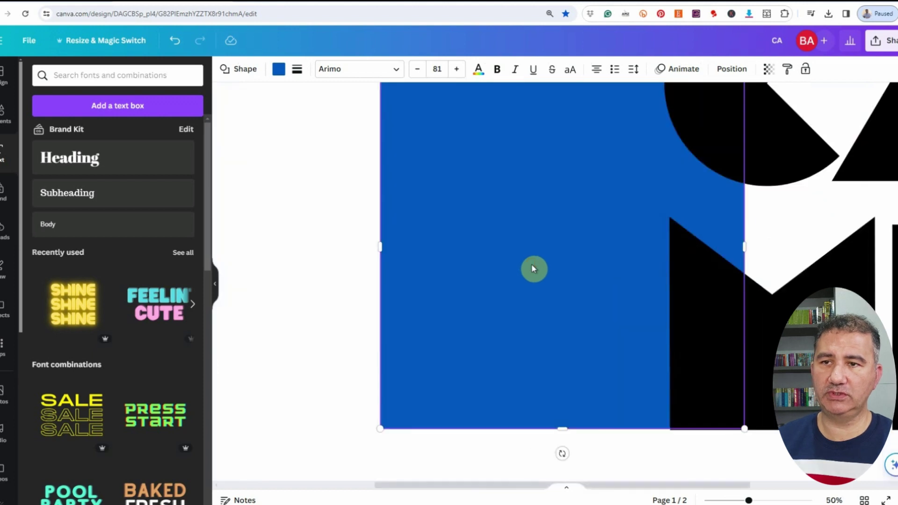
left_click_drag(578, 292, 577, 293)
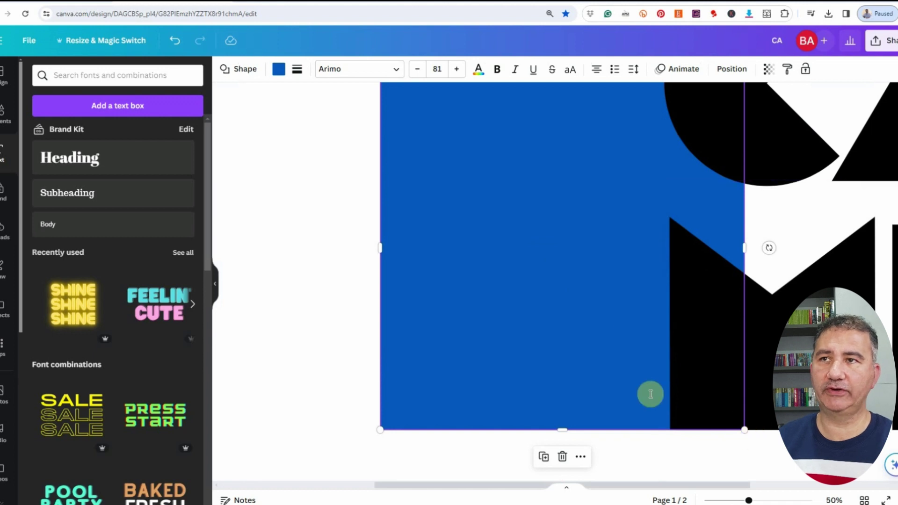
Reduce the blue square's height from above until its upper edge meets the top of the M
scroll(555, 225, "up", 3)
left_click_drag(561, 162, 574, 316)
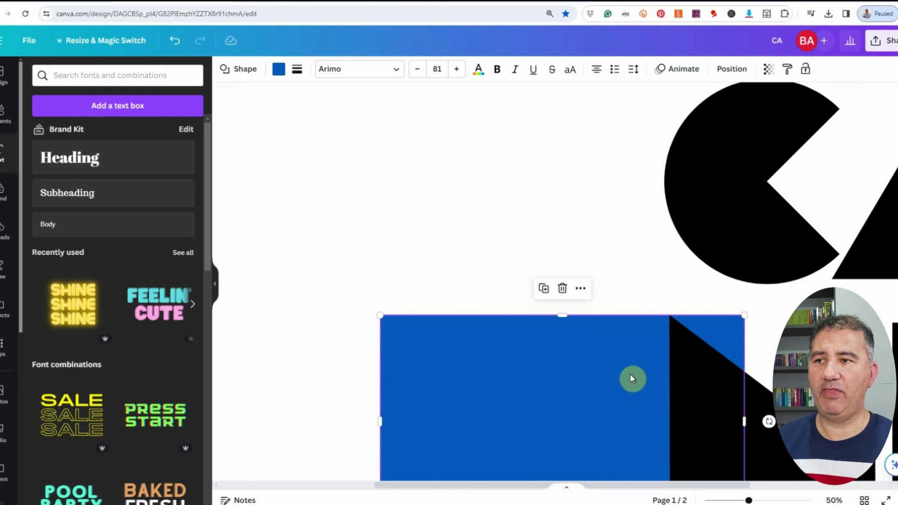
left_click(313, 275)
Nudge the blue rectangle left until its right edge lines up with the left side of the M
left_click(584, 404)
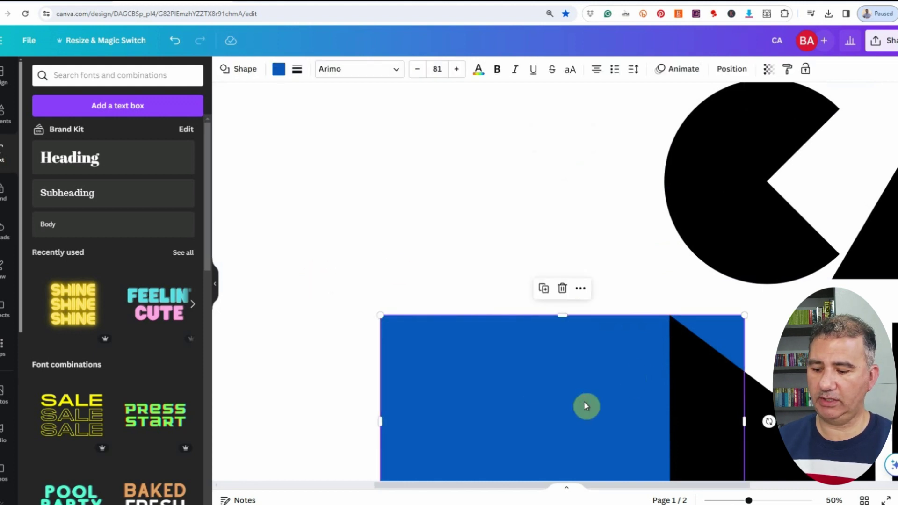
left_click_drag(584, 404, 585, 404)
key("Left")
key("Left")
key("Left")
key("Left")
key("Left")
key("Left")
key("Left")
key("Left")
key("Left")
key("Left")
key("Left")
key("Left")
key("Left")
key("Left")
key("Left")
key("Left")
key("Left")
key("Left")
key("Left")
key("Left")
key("Left")
key("Left")
key("Left")
key("Left")
key("Left")
key("Left")
key("Left")
key("Left")
key("Left")
key("Left")
key("Left")
key("Left")
key("Left")
key("Left")
key("Left")
key("Left")
key("Left")
key("Left")
key("Left")
key("Left")
key("Left")
key("Left")
key("Left")
key("Left")
key("Left")
key("Left")
key("Left")
key("Left")
key("Left")
key("Left")
key("Left")
key("Left")
key("Left")
key("Left")
key("Left")
key("Left")
key("Left")
key("Left")
key("Left")
key("Left")
key("Left")
key("Left")
key("Left")
key("Left")
key("Left")
key("Left")
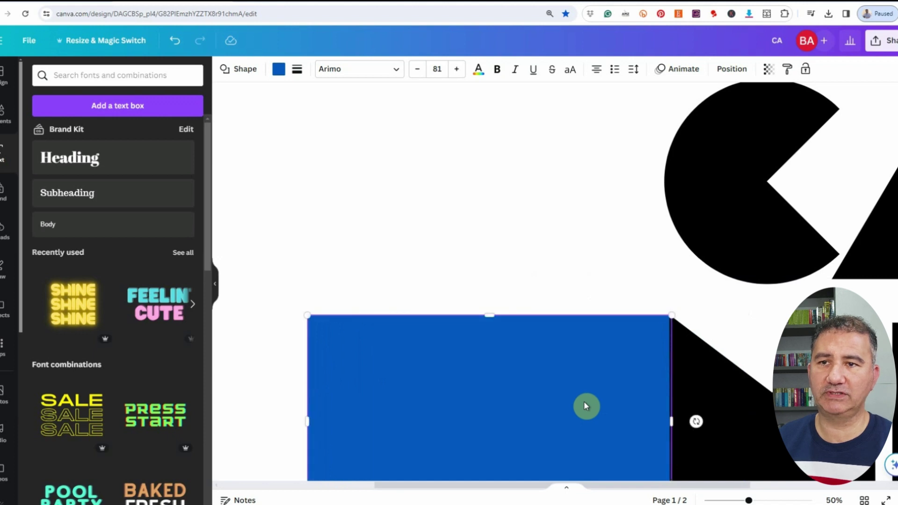
key("Left")
key("Left")
key("Left")
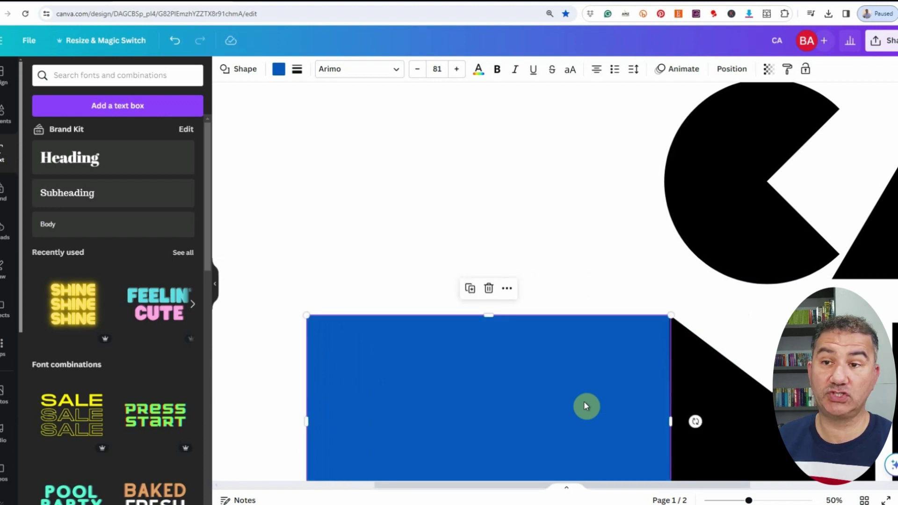
key("Right")
key("Right")
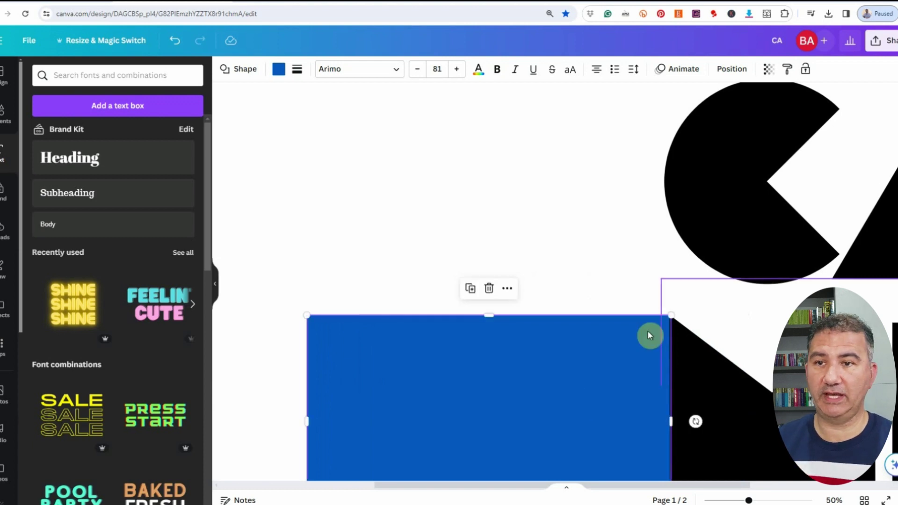
Widen the blue rectangle by extending its left edge further toward the left side of the page
scroll(728, 306, "down", 4)
left_click(570, 398)
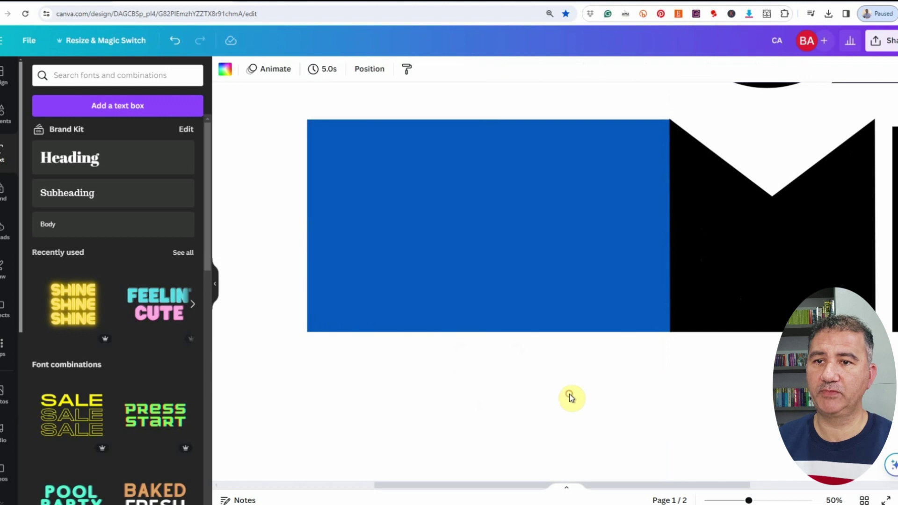
scroll(590, 368, "down", 3)
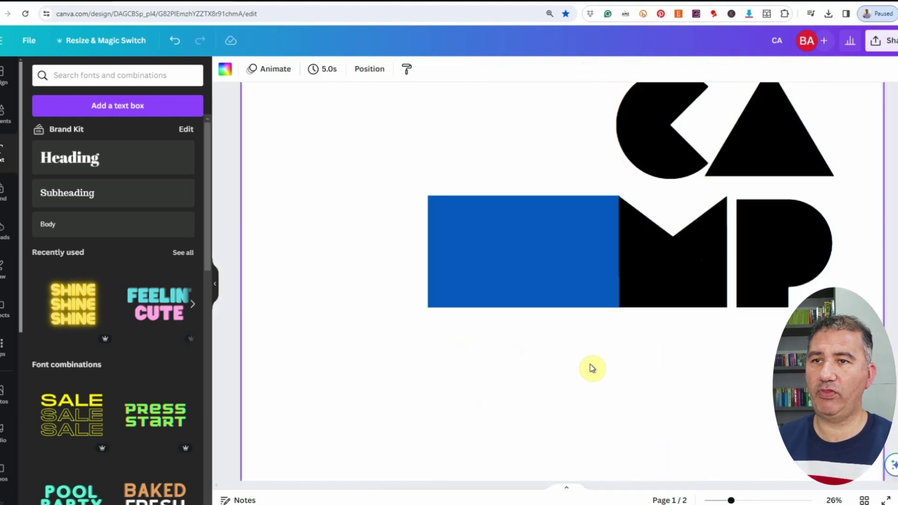
scroll(590, 367, "down", 1)
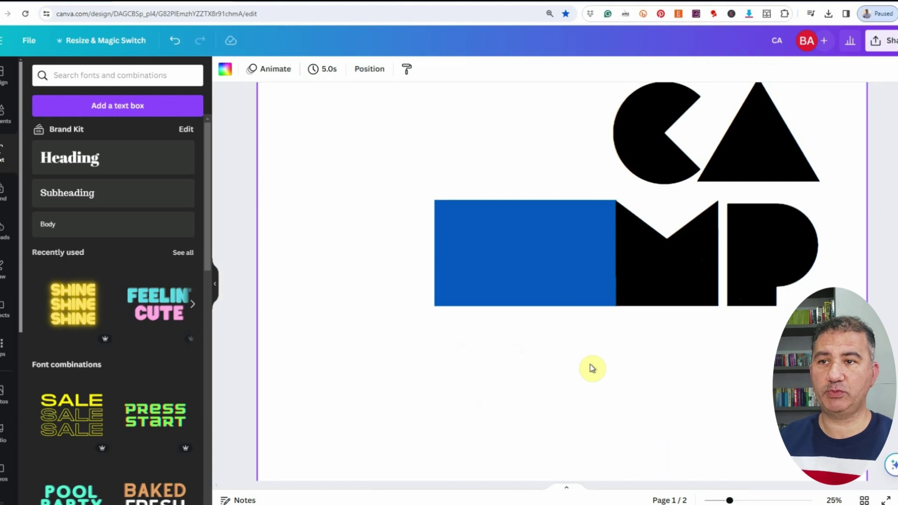
left_click(459, 261)
left_click_drag(433, 253, 383, 254)
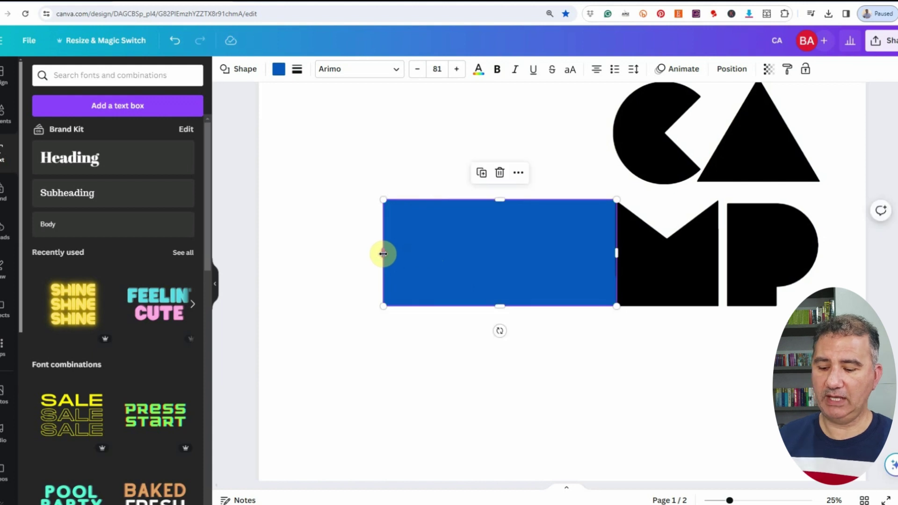
Duplicate the blue rectangle and place the copy above it, beside the letter C
left_click_drag(505, 281, 507, 152)
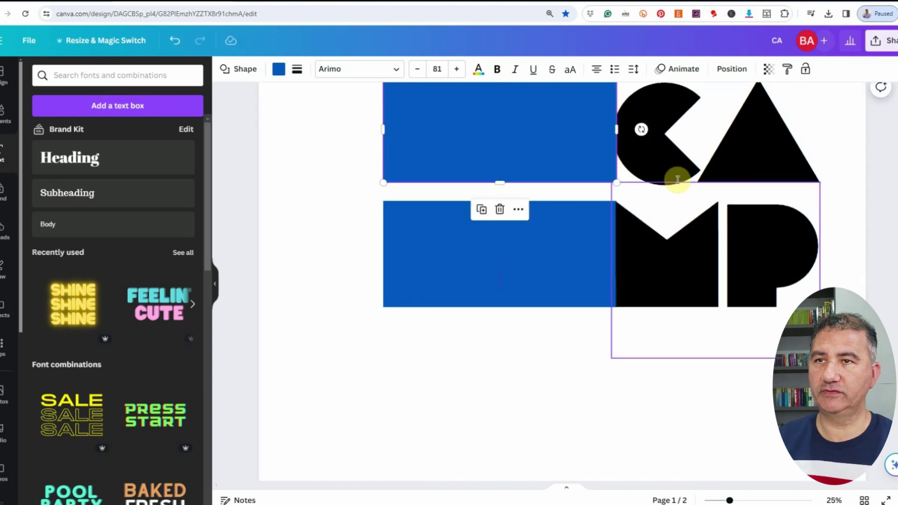
key("ctrl+plus")
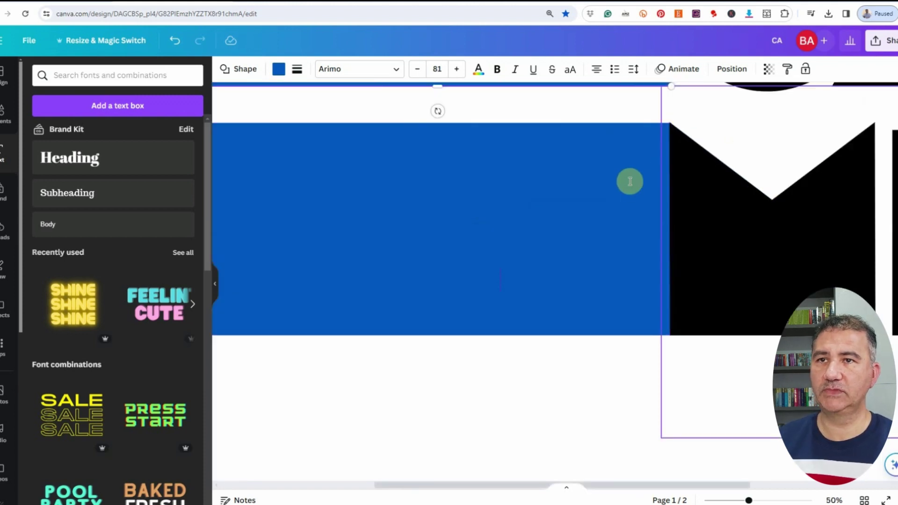
left_click(708, 163)
scroll(554, 282, "up", 4)
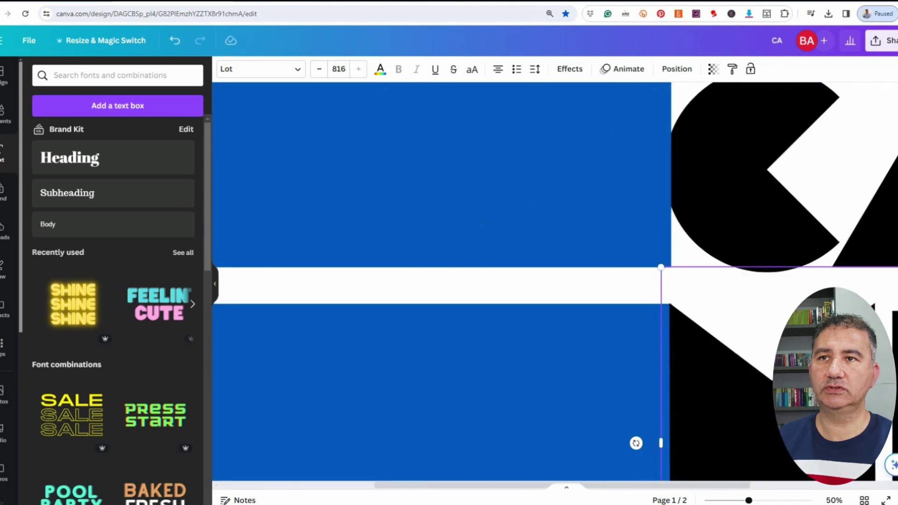
scroll(621, 279, "up", 2)
Reduce the upper blue rectangle's height from above to about 736 so its top edge meets the C
left_click(585, 255)
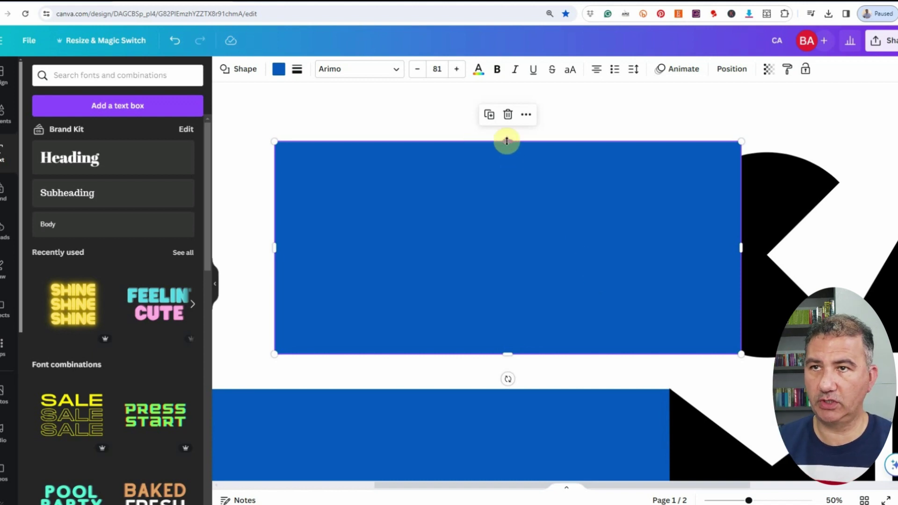
left_click_drag(507, 141, 505, 154)
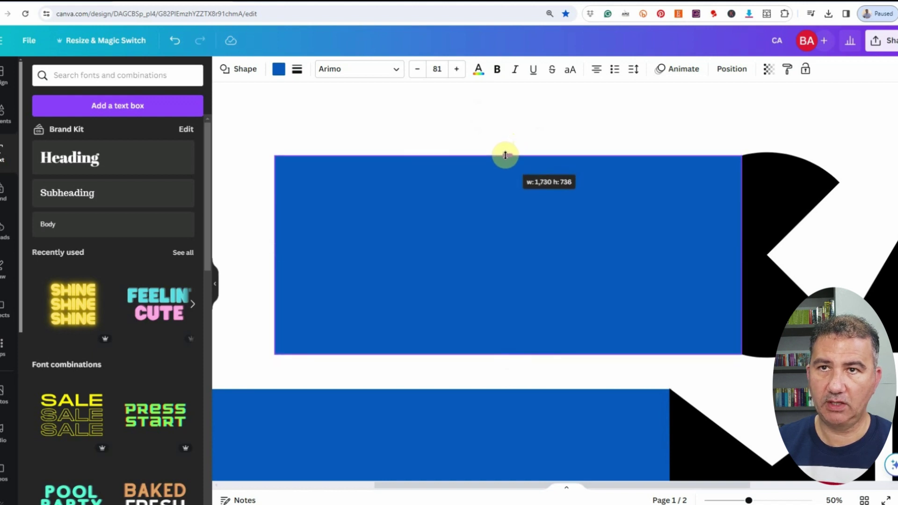
left_click_drag(505, 155, 505, 155)
left_click(586, 113)
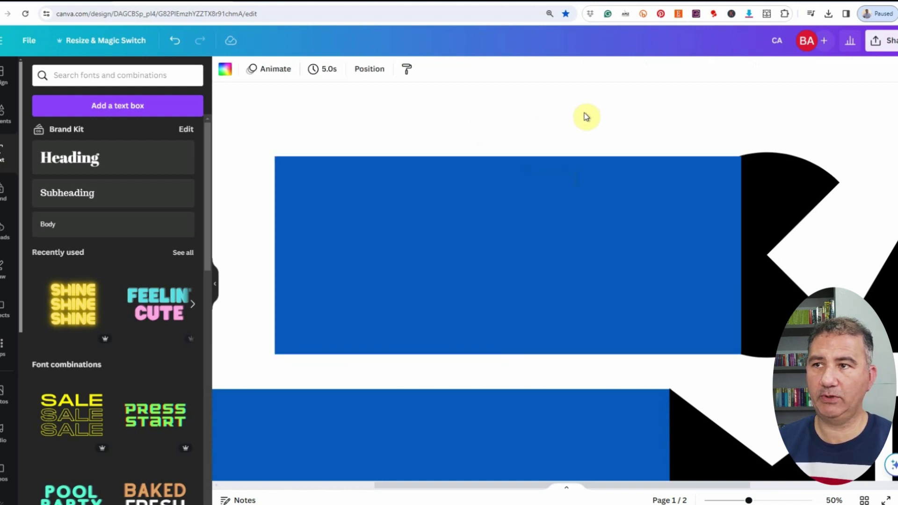
Extend the upper blue rectangle's left edge until it lines up with the left edge of the lower rectangle
key("ctrl+alt+0")
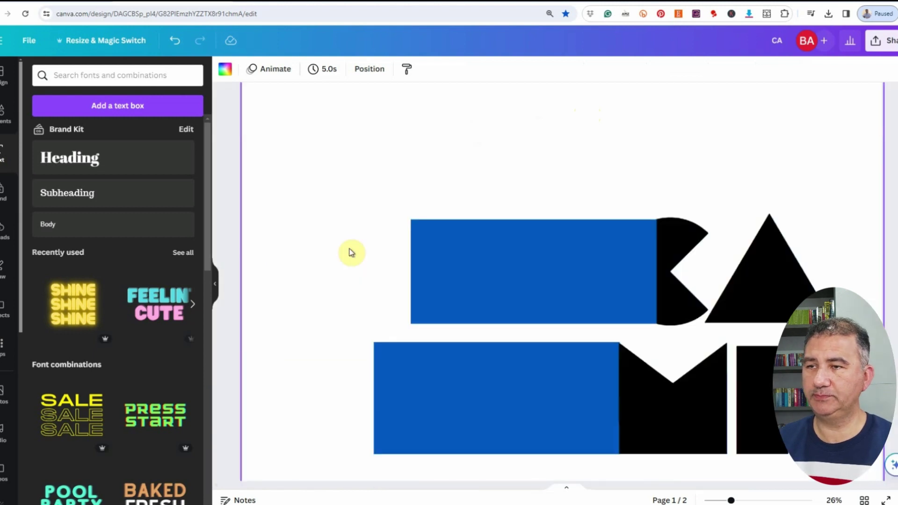
left_click(443, 276)
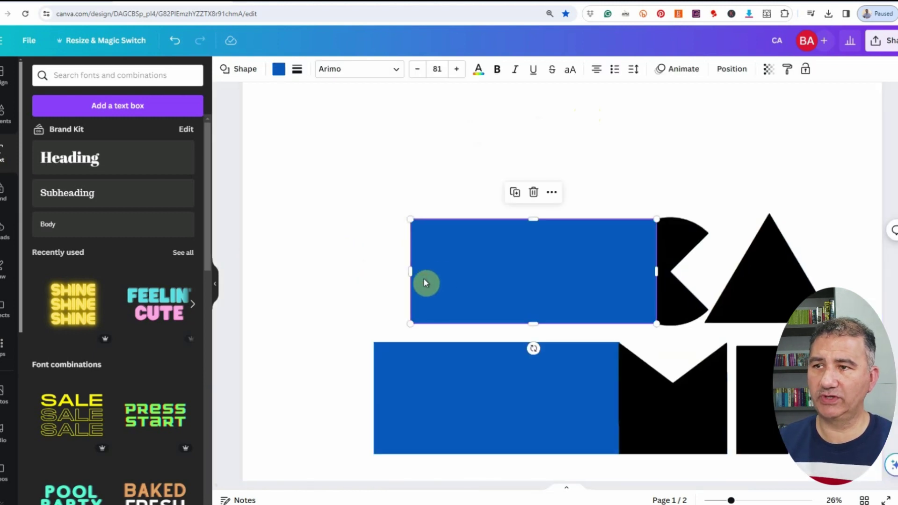
left_click_drag(409, 270, 377, 270)
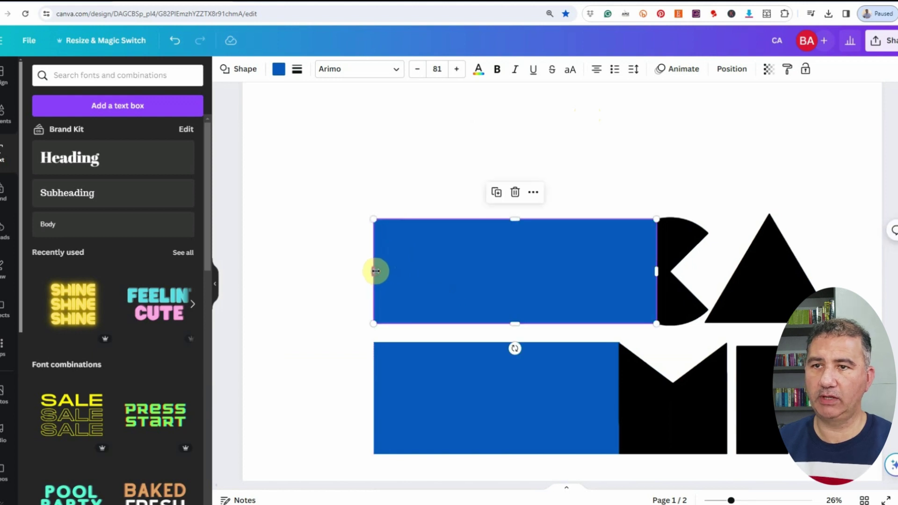
Add the campfire photo to page 1 and place it in the page's lower-left corner, beside the lettering
key("ctrl+minus")
key("ctrl+minus")
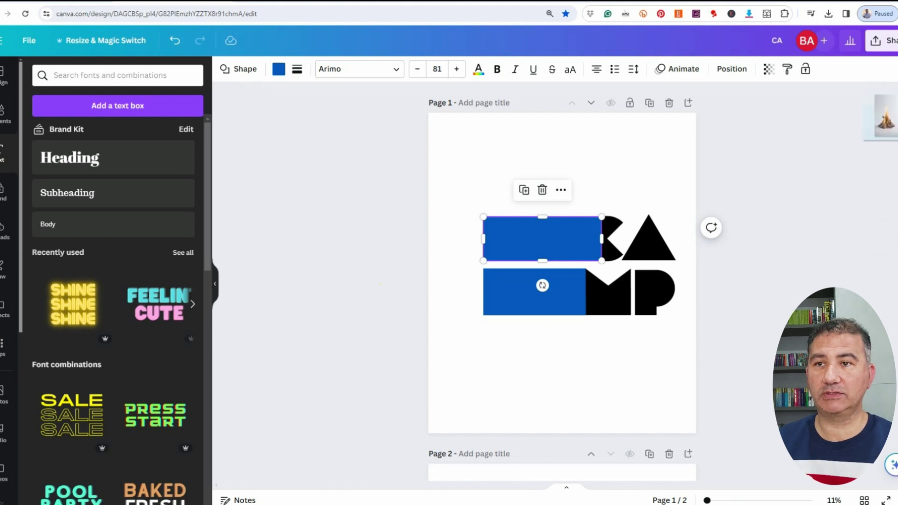
left_click_drag(570, 251, 591, 241)
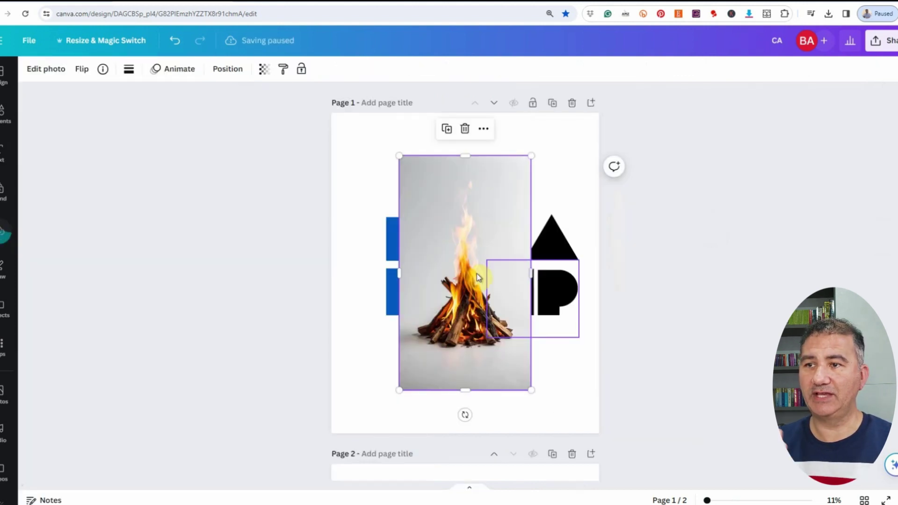
left_click(510, 328)
left_click_drag(463, 324, 379, 364)
Recolour the "MP" and "CA" text with the light orange sampled from the campfire photo
left_click(563, 253)
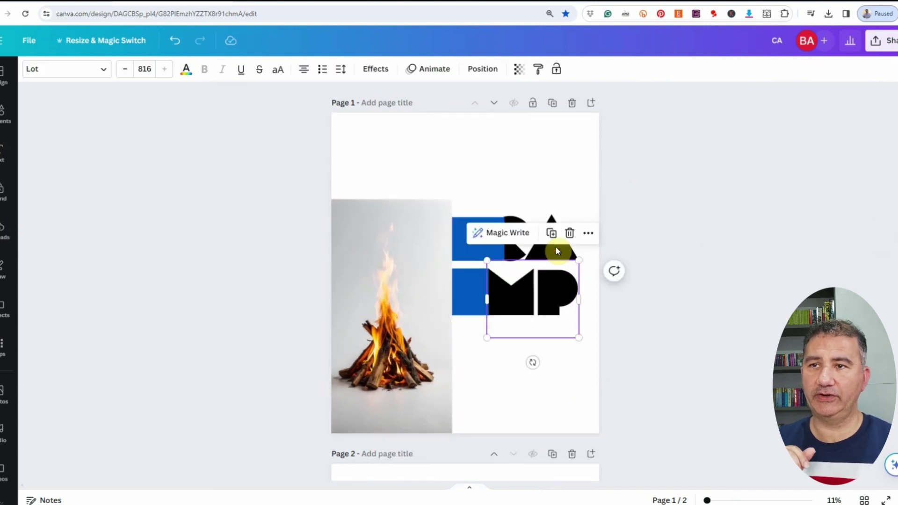
left_click(187, 70)
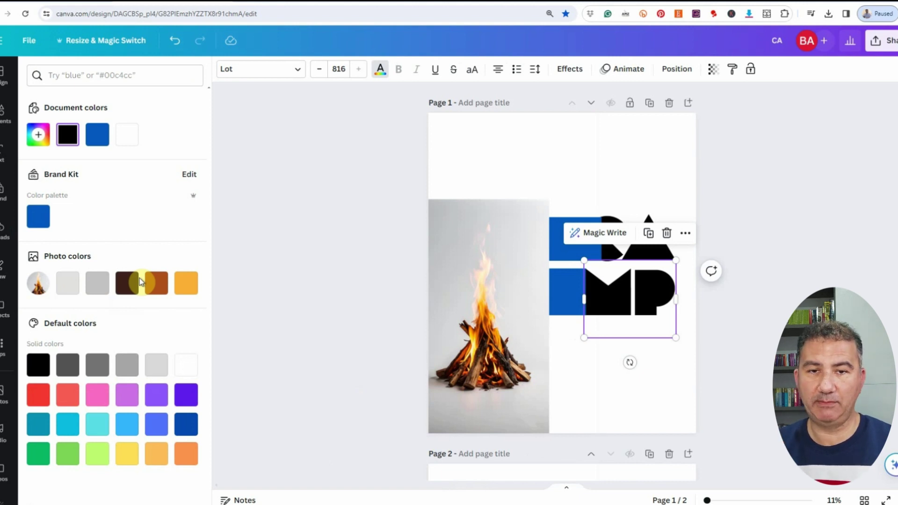
left_click(191, 288)
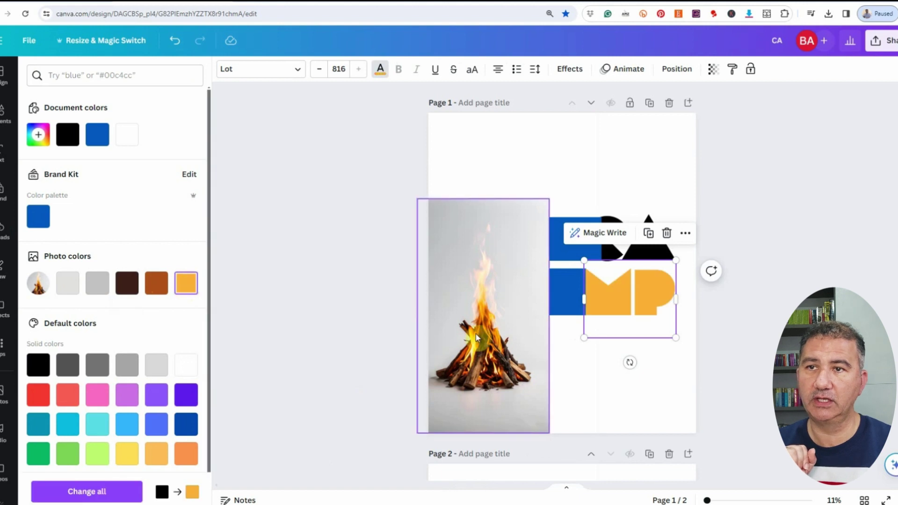
left_click(649, 220)
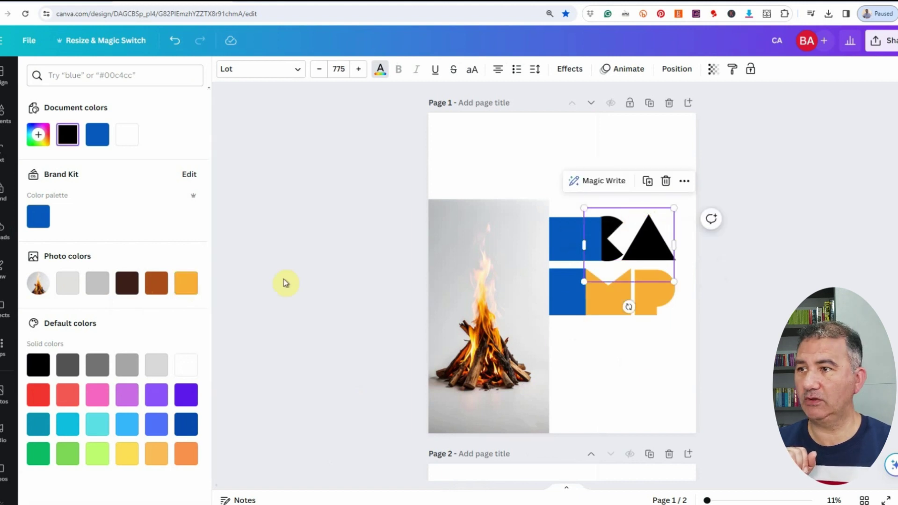
left_click(192, 285)
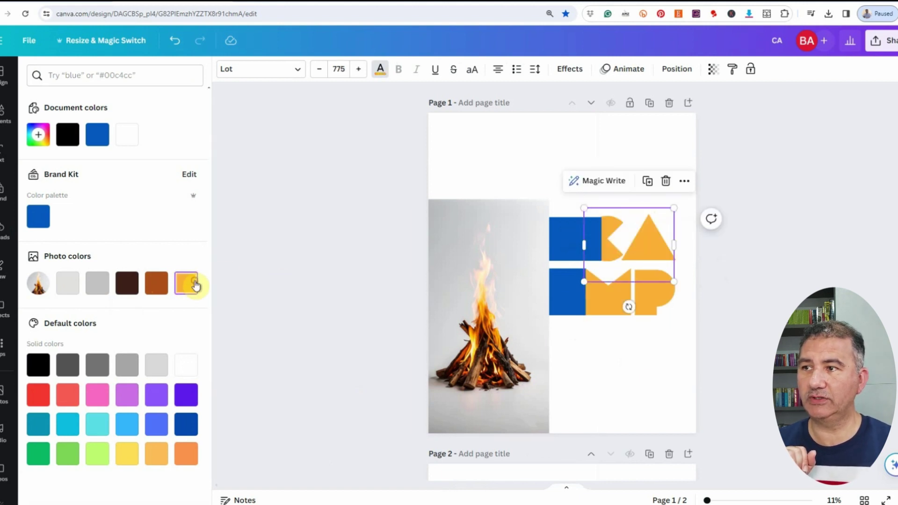
Fill both blue rectangles with the same orange as the letters, #f7b03a
left_click(564, 239)
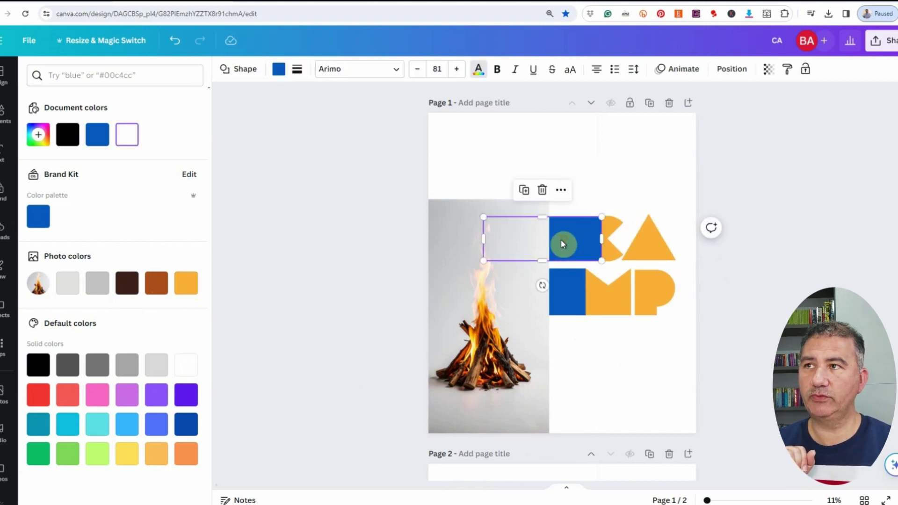
left_click(279, 71)
left_click(126, 135)
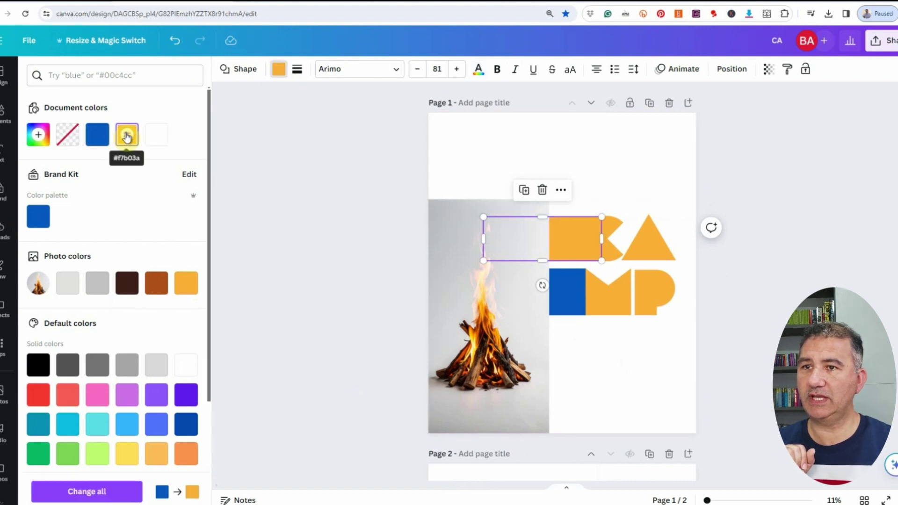
left_click(561, 288)
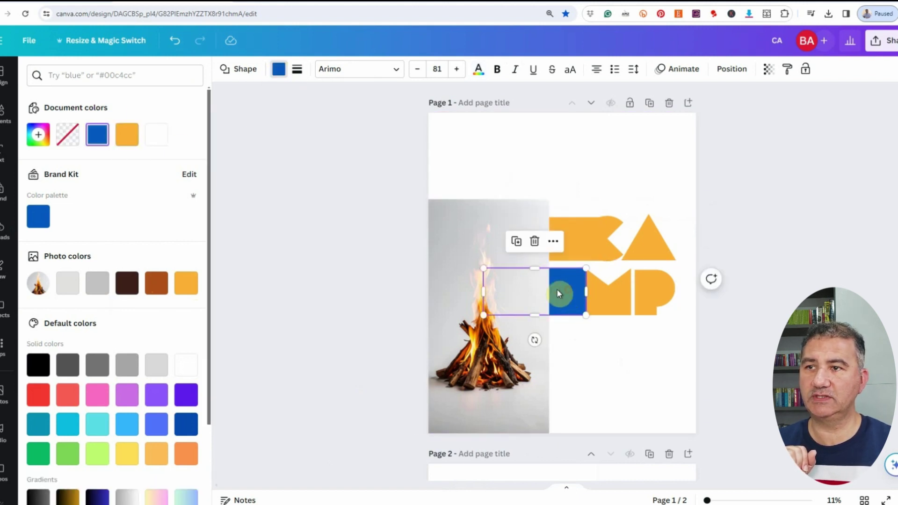
left_click(127, 134)
Delete the campfire photo from page 1
left_click(452, 368)
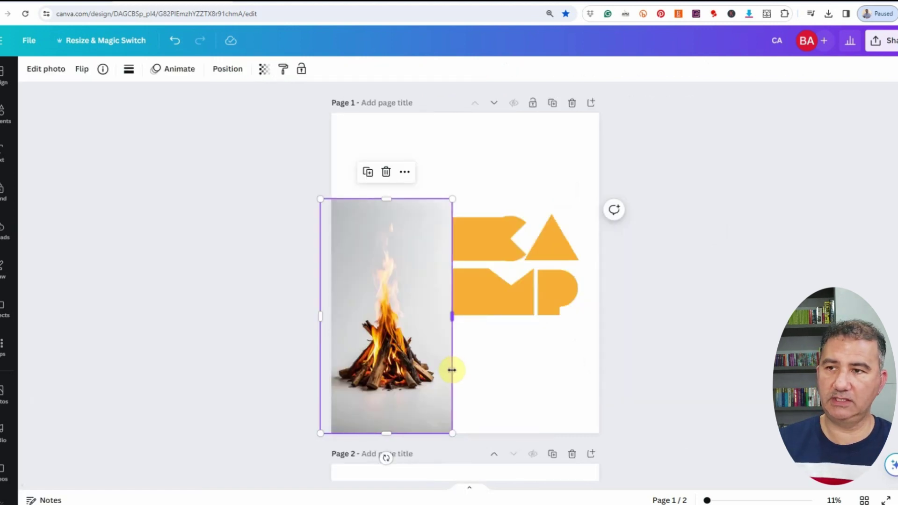
key("Delete")
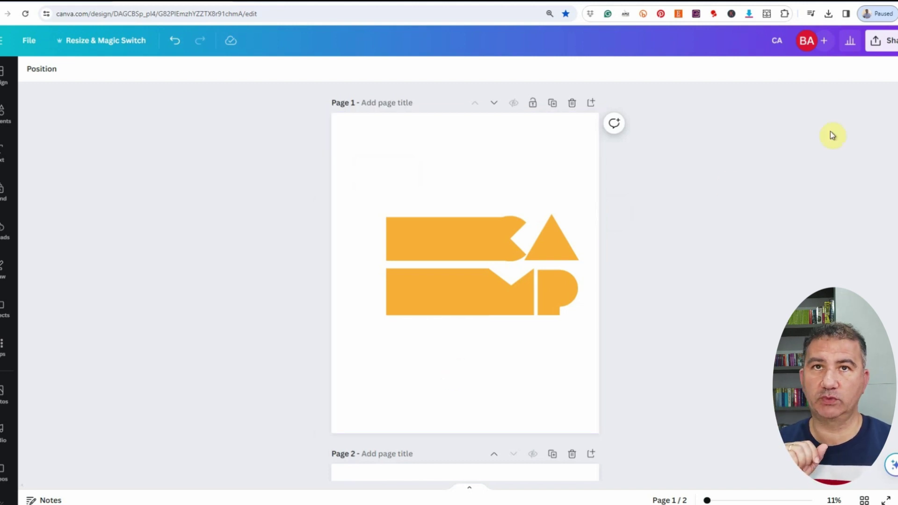
Download only page 1 of the design as a PNG file
left_click(890, 53)
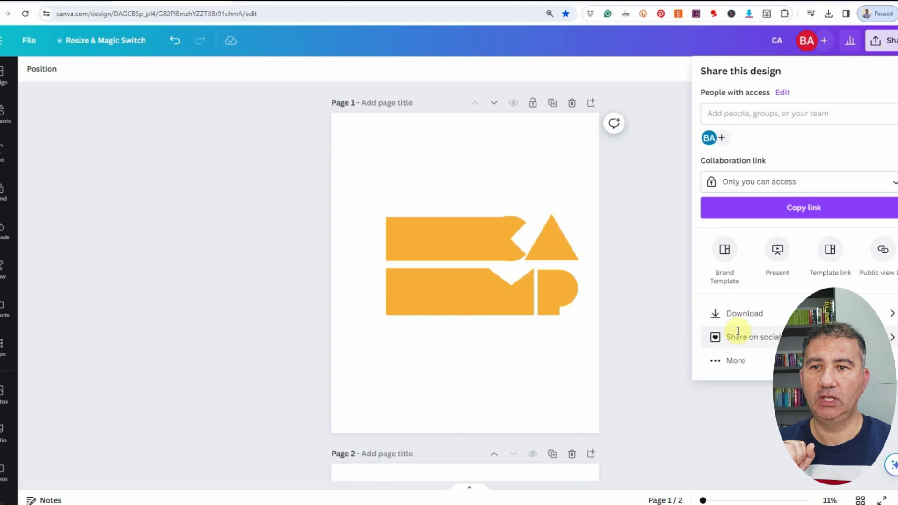
left_click(741, 317)
left_click(795, 238)
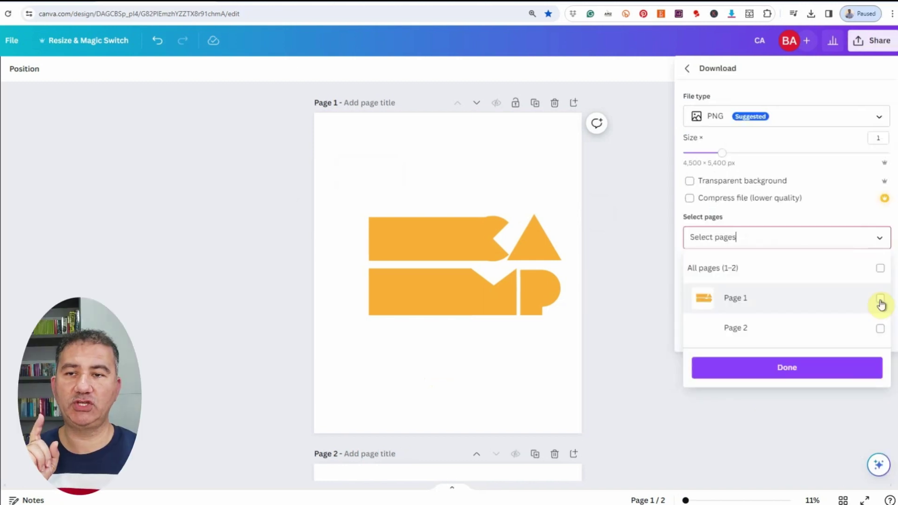
left_click(897, 299)
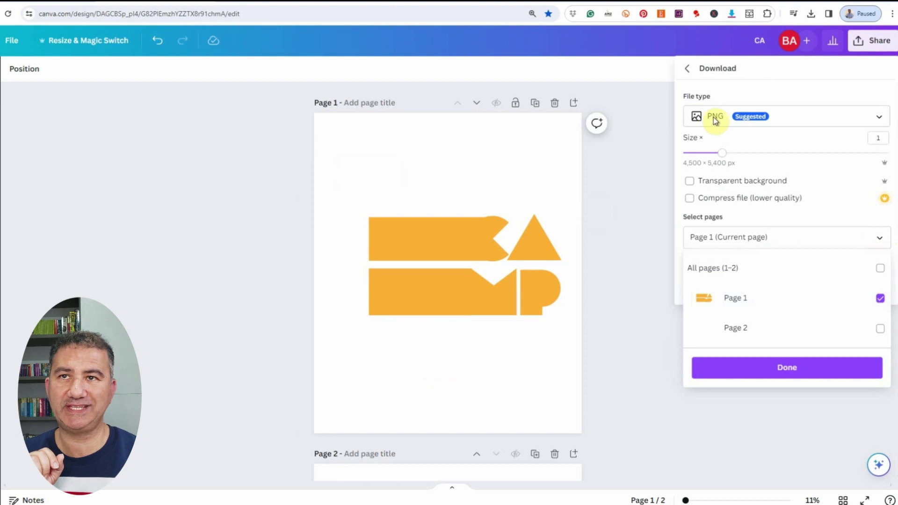
left_click(767, 368)
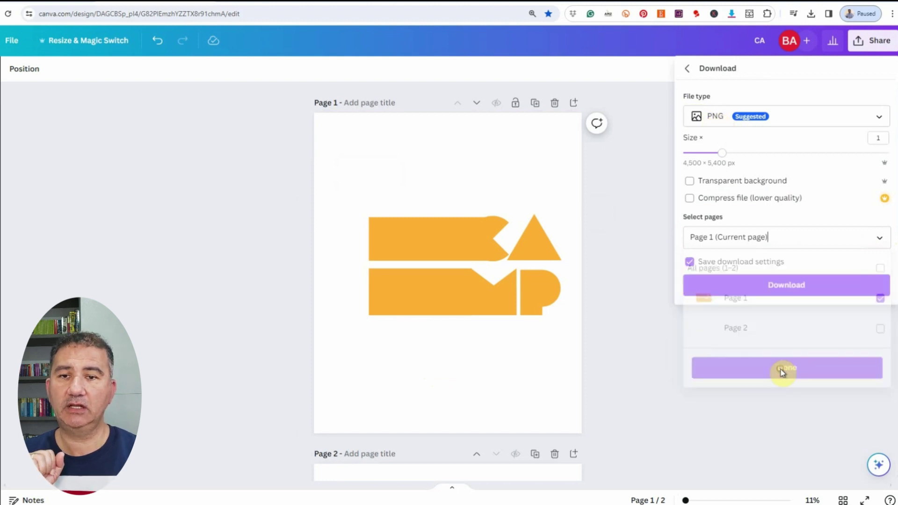
left_click(778, 286)
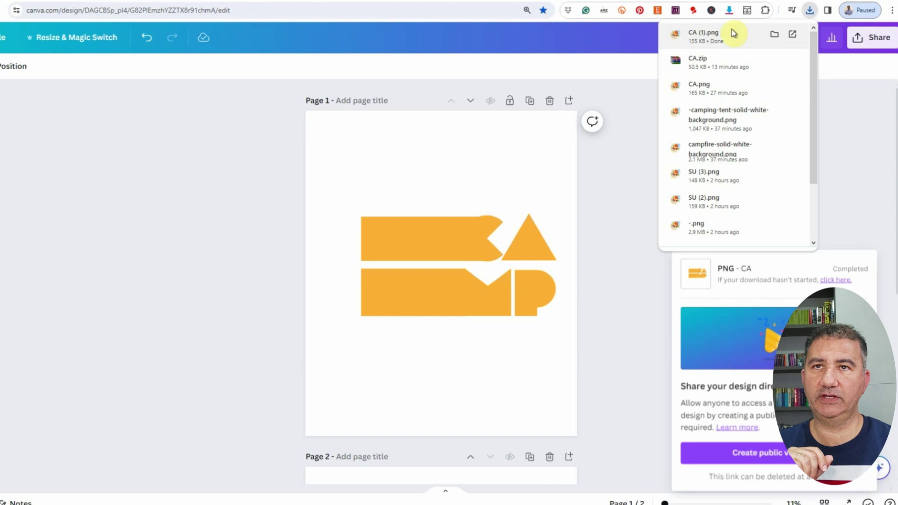
left_click(862, 149)
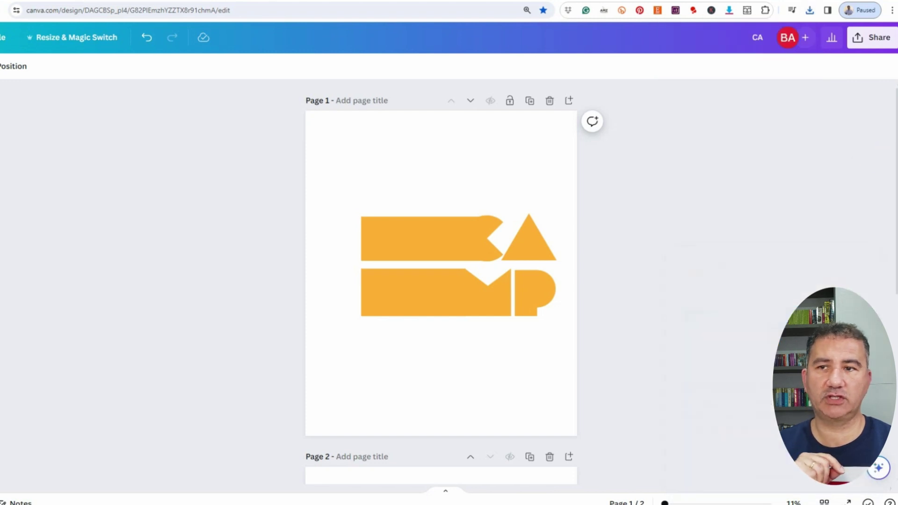
Place the downloaded CA (1).png image in the middle of the blank page 2
scroll(574, 372, "down", 7)
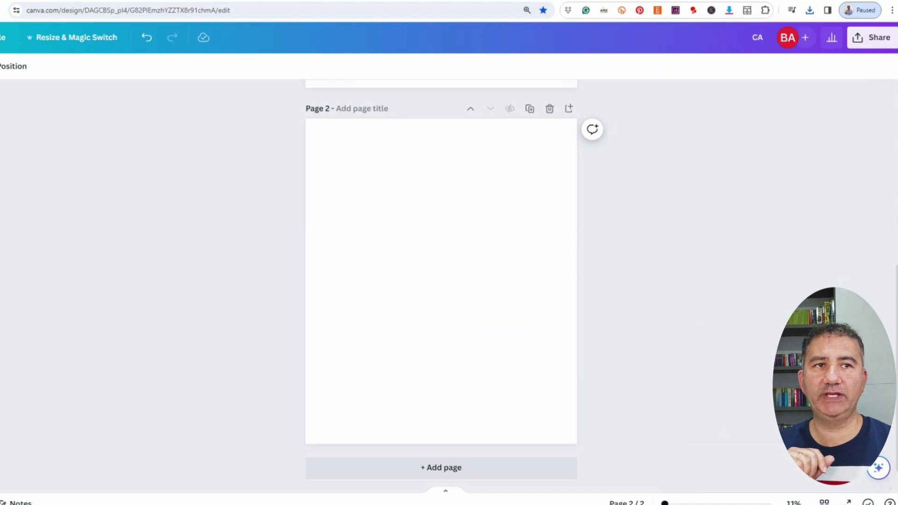
left_click_drag(893, 165, 541, 267)
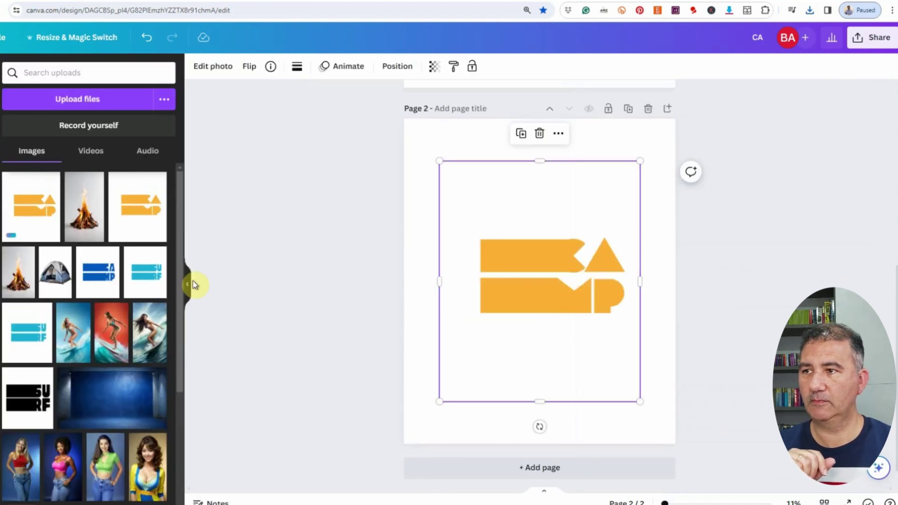
left_click(188, 284)
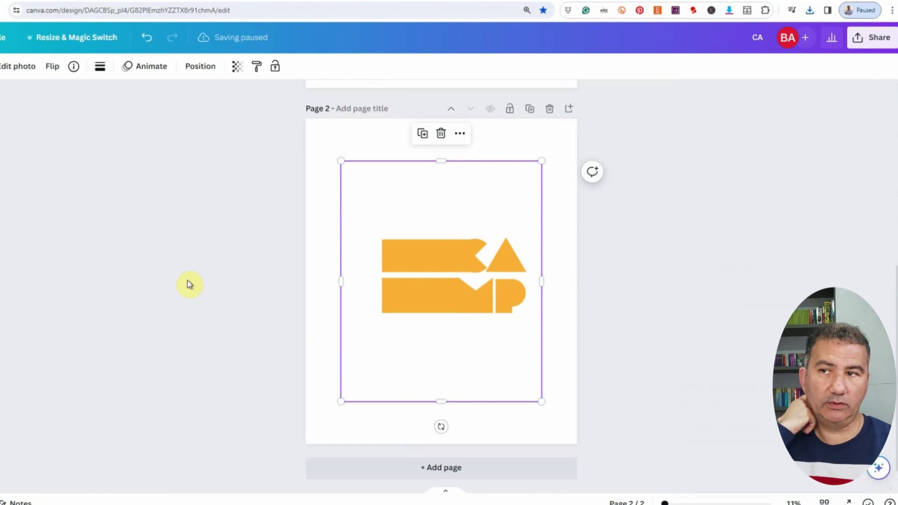
Set the background colour of page 2 to black
left_click(340, 144)
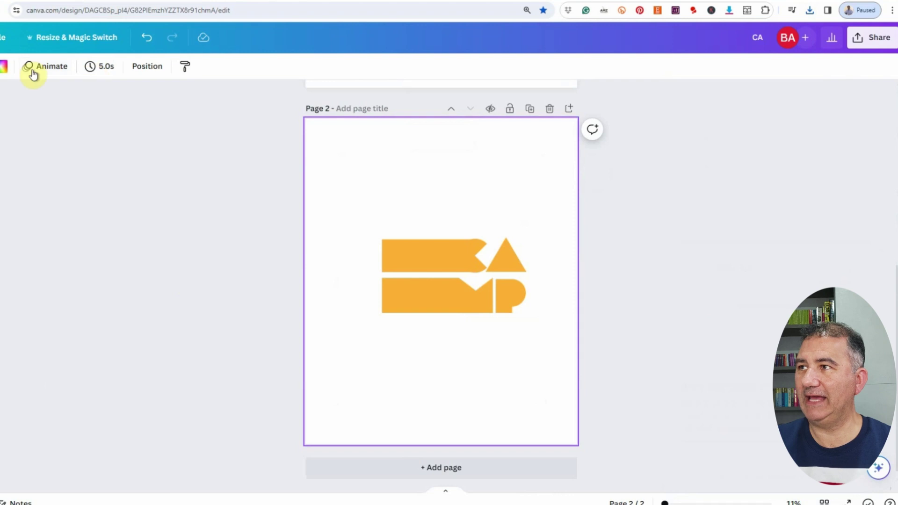
left_click(3, 68)
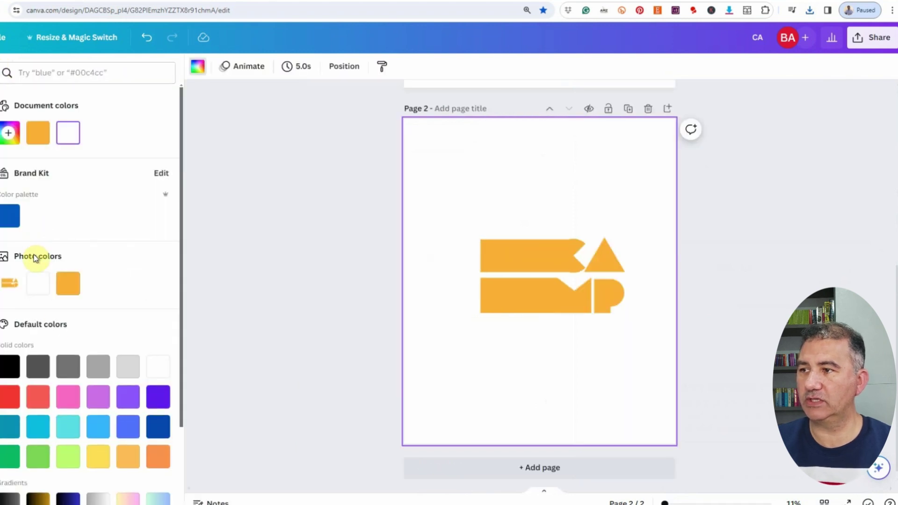
left_click(7, 372)
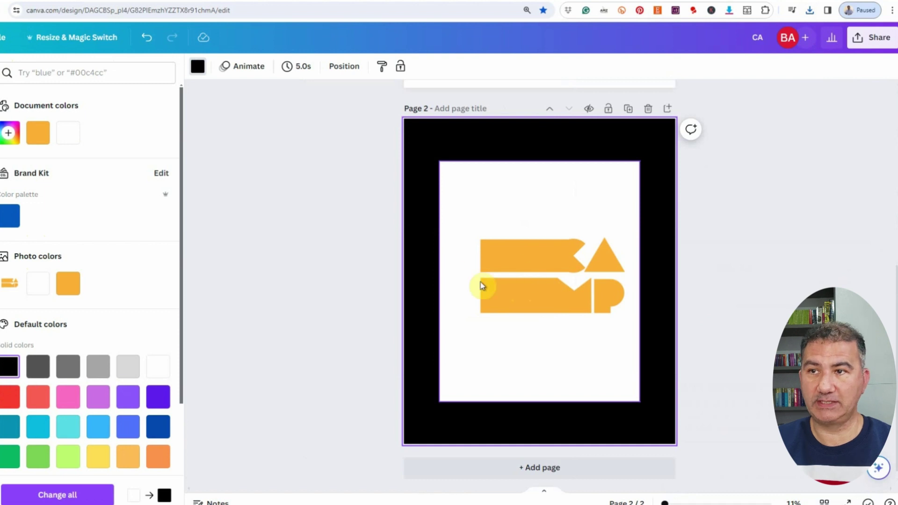
Remove the white background from the lettering image on page 2 with BG Remover
left_click(500, 208)
left_click(18, 66)
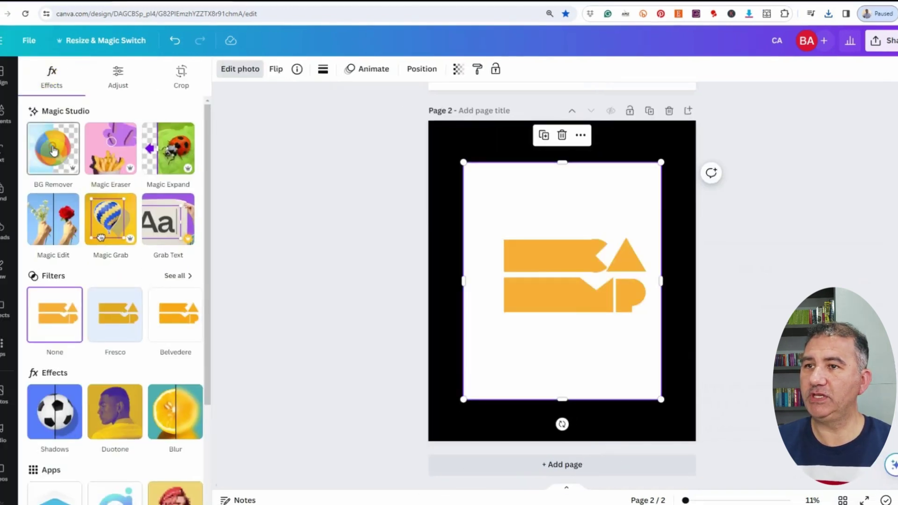
left_click(55, 150)
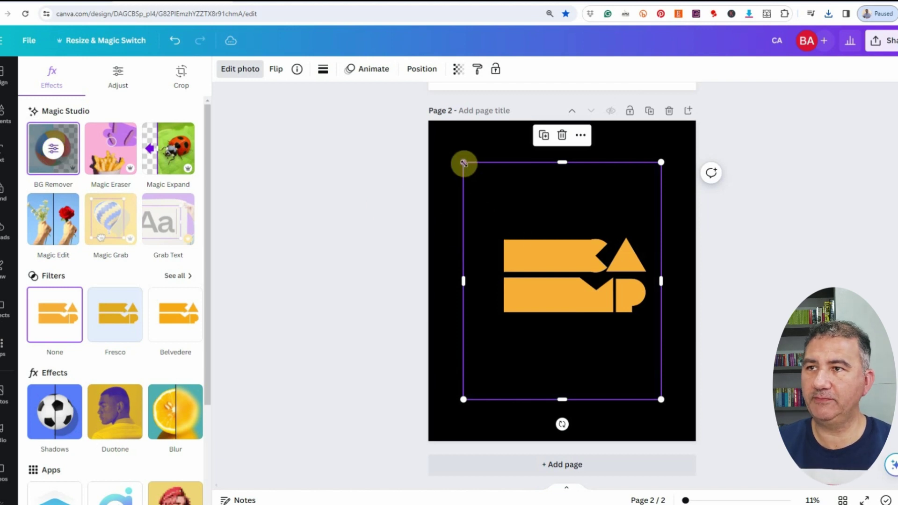
Enlarge the orange lettering image until the artwork nearly spans page 2, and centre it vertically on the page
left_click_drag(463, 163, 427, 120)
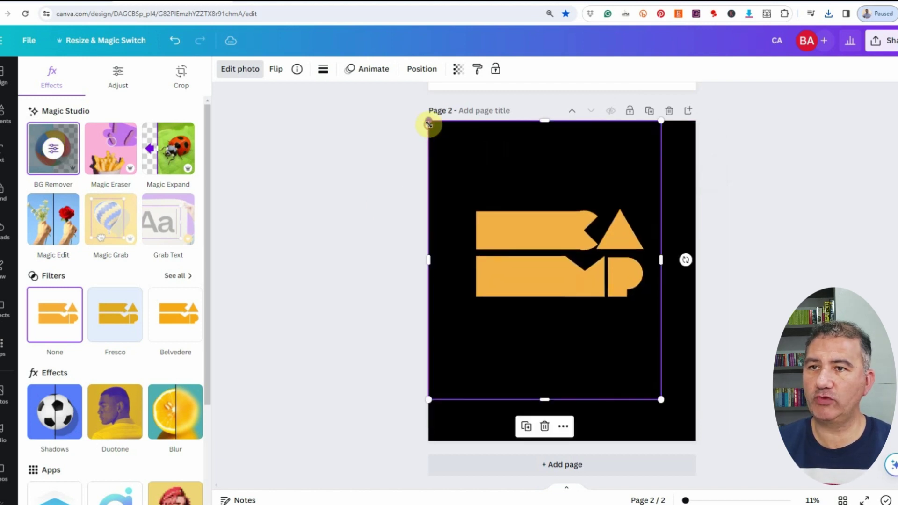
left_click_drag(661, 400, 699, 460)
left_click_drag(427, 451, 393, 496)
left_click_drag(594, 327, 588, 296)
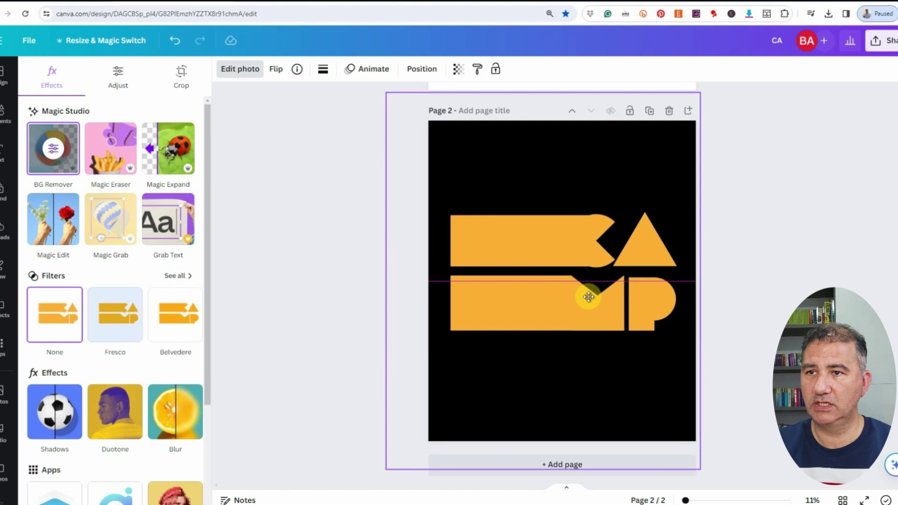
left_click_drag(588, 297, 589, 297)
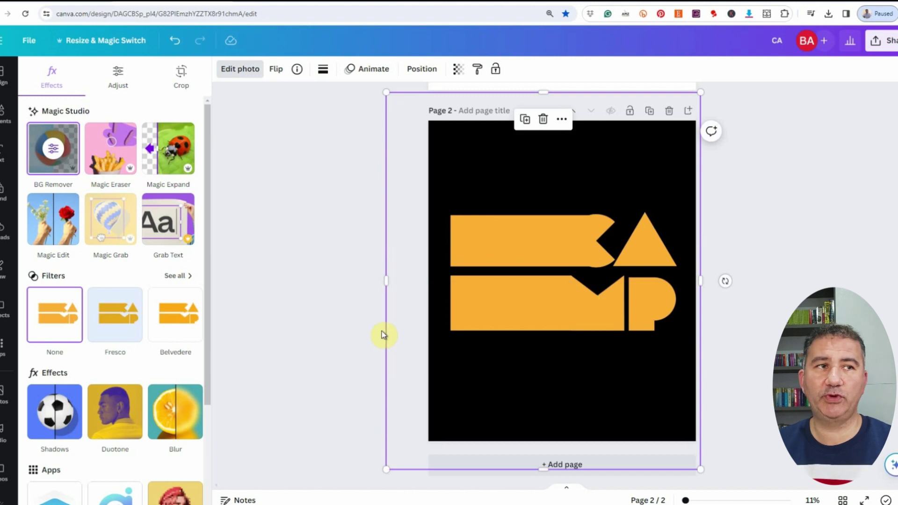
Place the campfire photo over the lettering on page 2 and remove its grey background with BG Remover
key("ctrl+z")
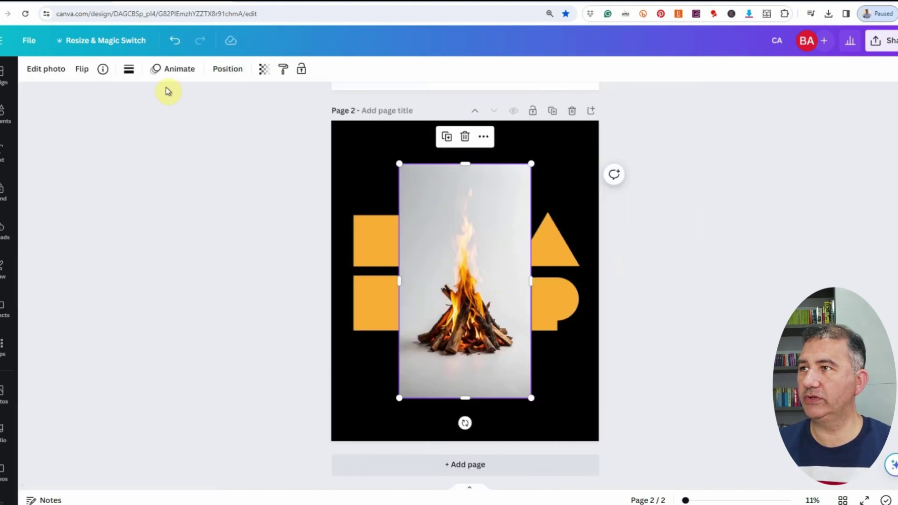
left_click(54, 71)
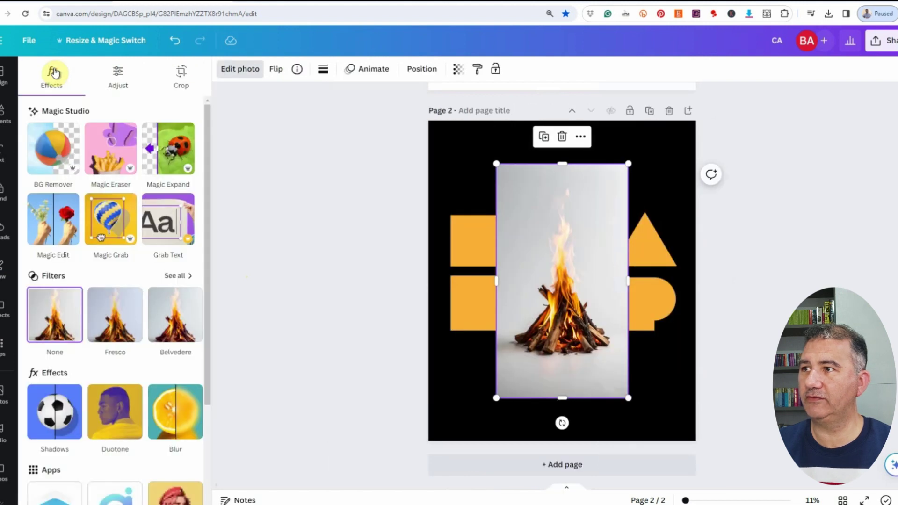
left_click(56, 149)
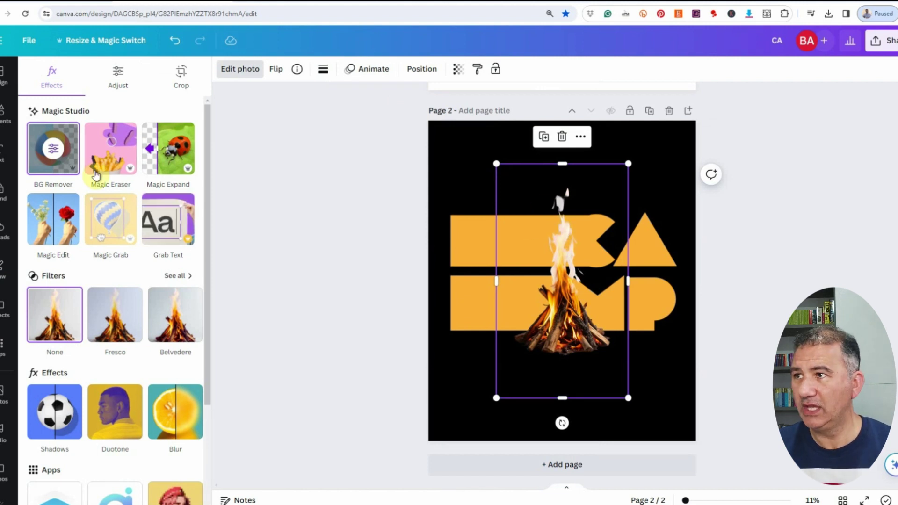
Erase the pale outer wisps and upper part of the campfire's flame with the background eraser at brush size 13
left_click(55, 153)
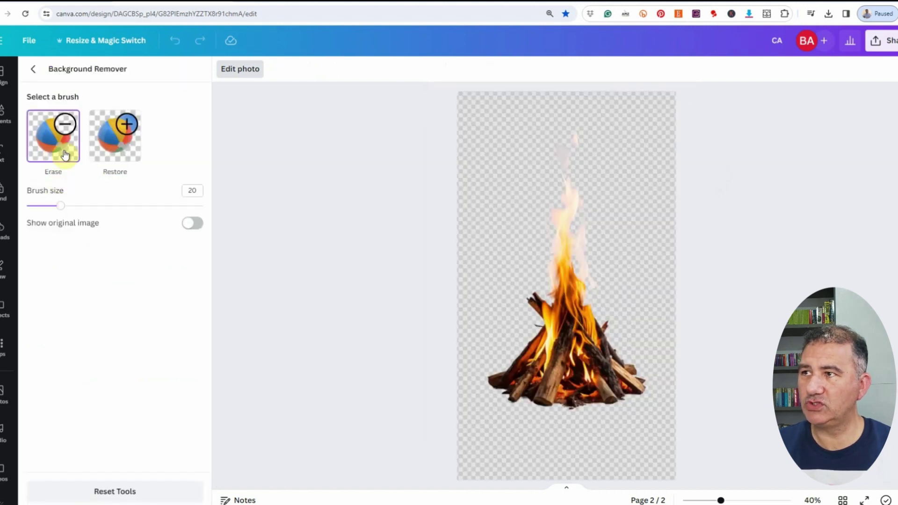
left_click_drag(60, 206, 48, 206)
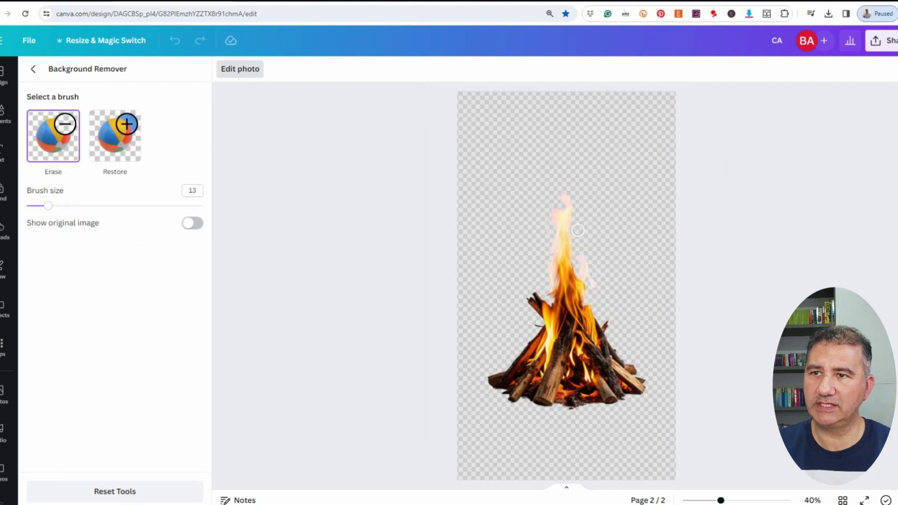
left_click(596, 293)
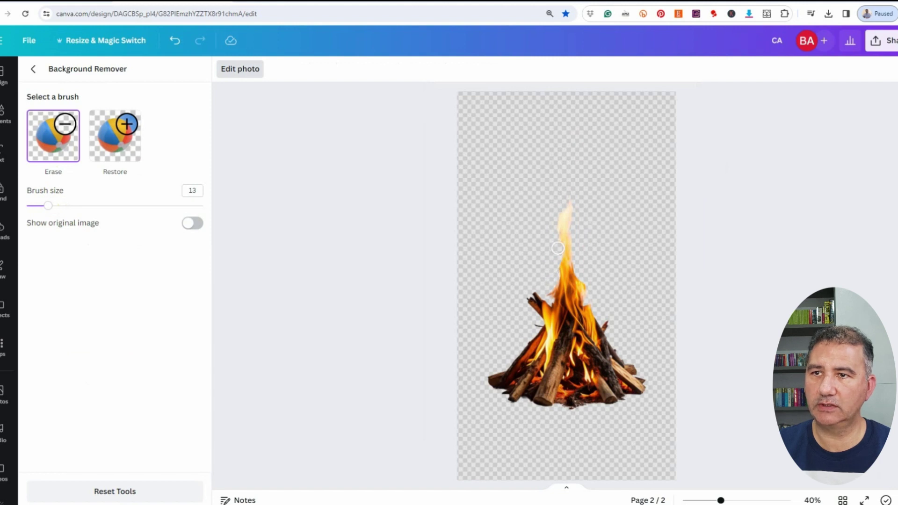
left_click_drag(563, 233, 570, 203)
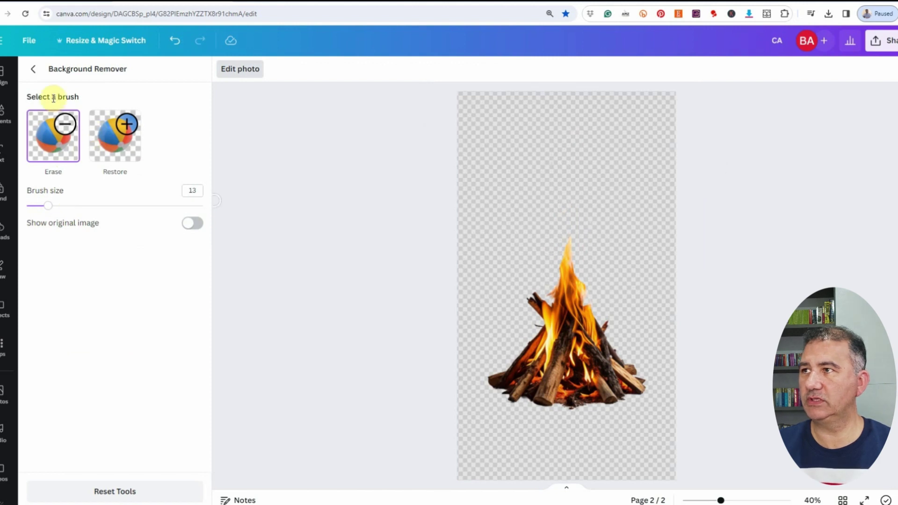
left_click(33, 70)
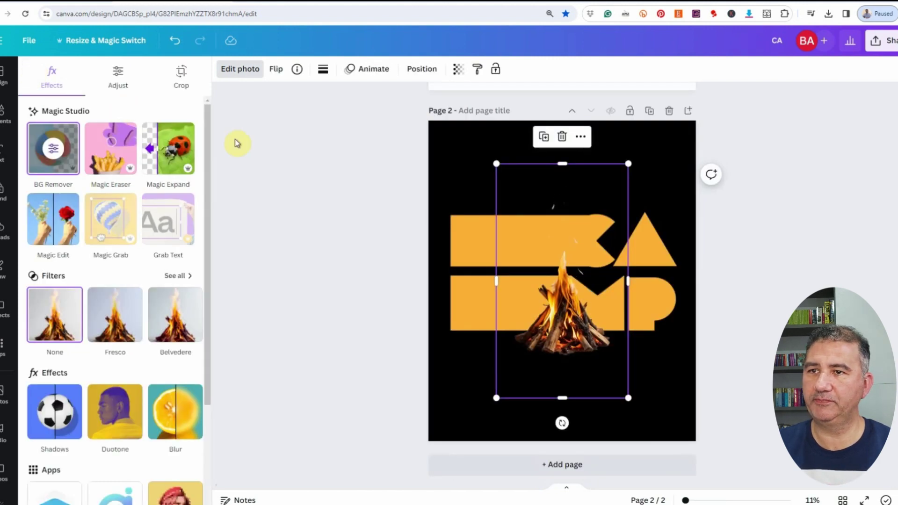
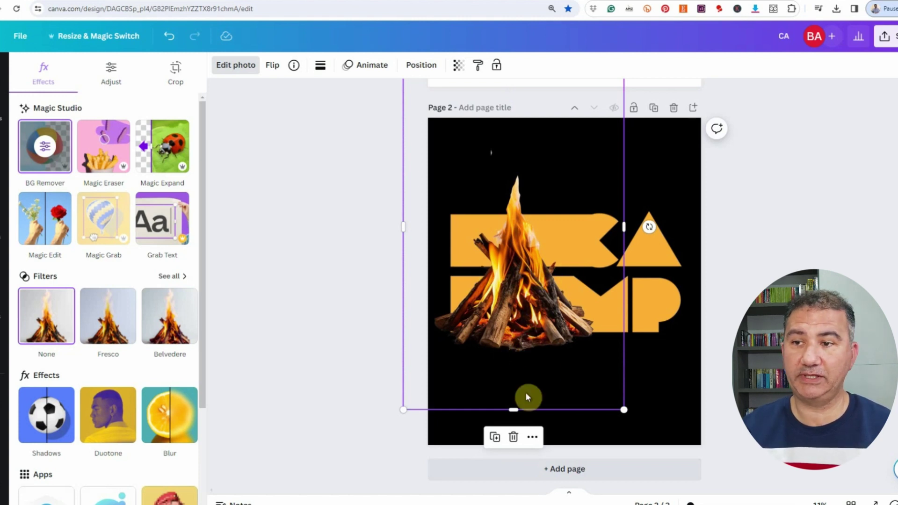
Crop one campfire copy at the bottom edge of the upper letter row and the other at the top edge of the lower row
left_click_drag(514, 410, 513, 265)
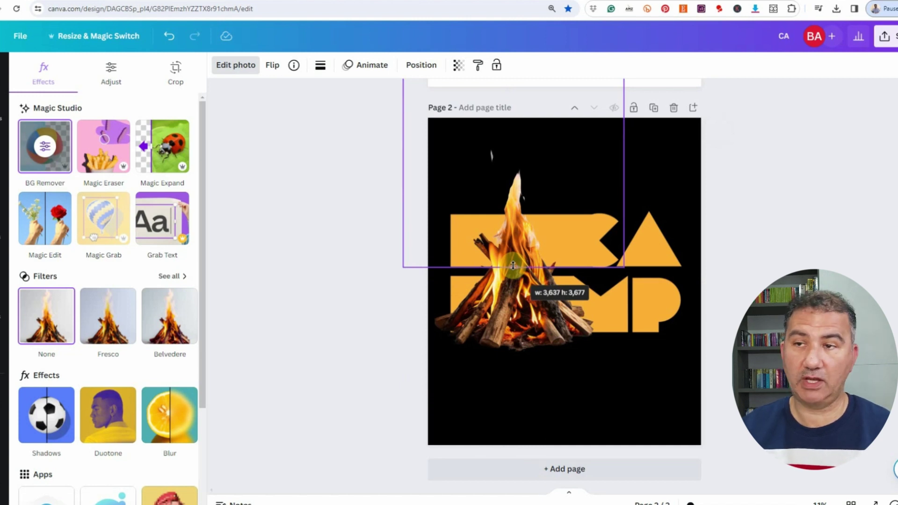
left_click_drag(513, 265, 513, 266)
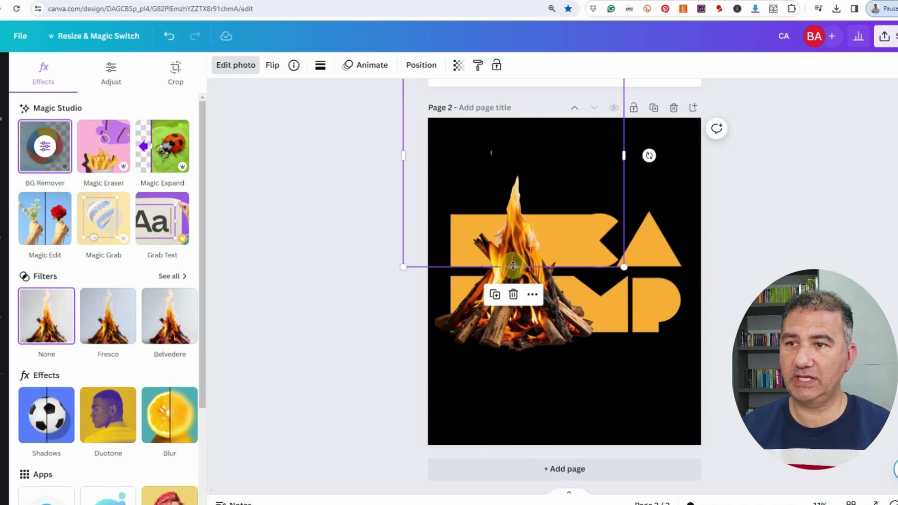
left_click(514, 328)
scroll(517, 323, "up", 2)
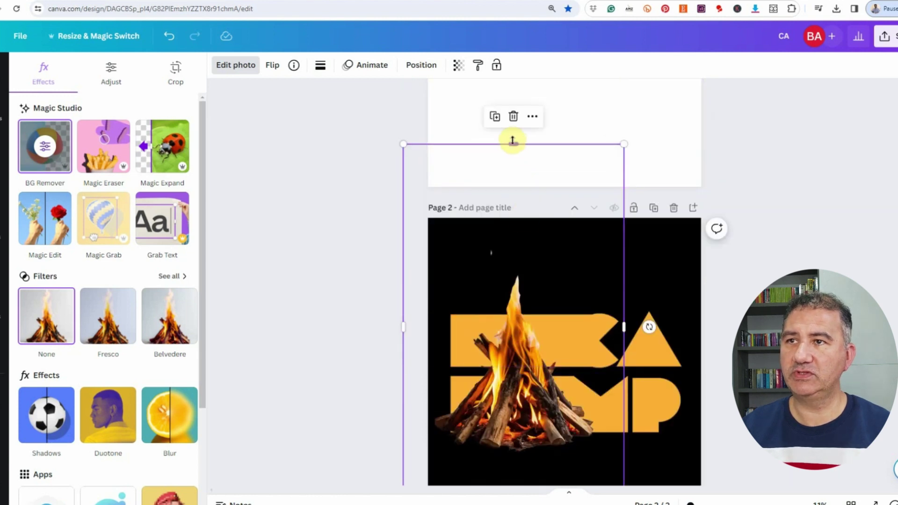
left_click_drag(515, 145, 512, 376)
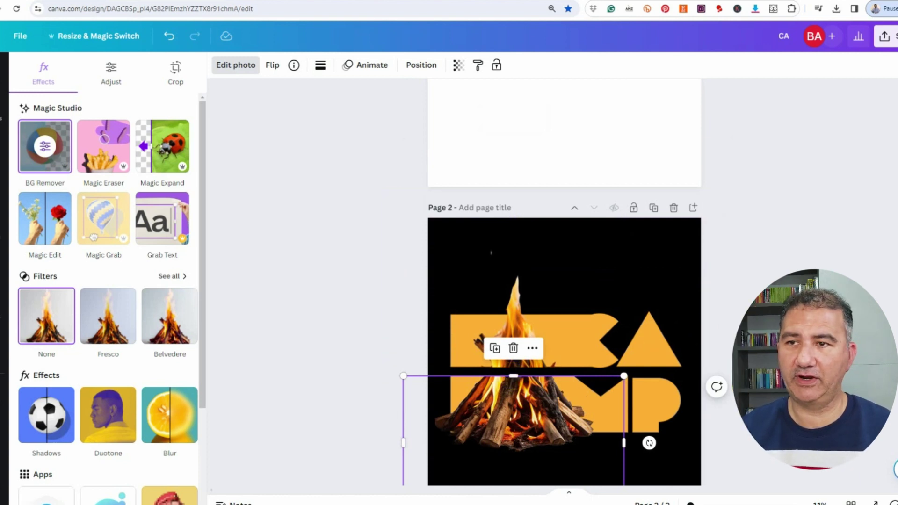
scroll(704, 185, "down", 2)
left_click(679, 183)
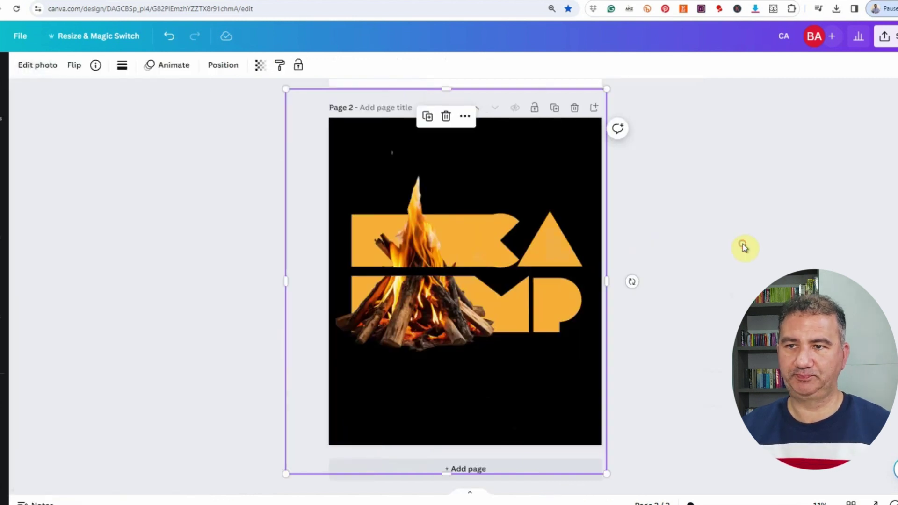
Crop the lower campfire piece's left and bottom edges so it fits inside the lower orange bar of the lettering
key("Delete")
left_click(418, 354)
left_click_drag(301, 379, 349, 381)
left_click_drag(451, 450, 459, 372)
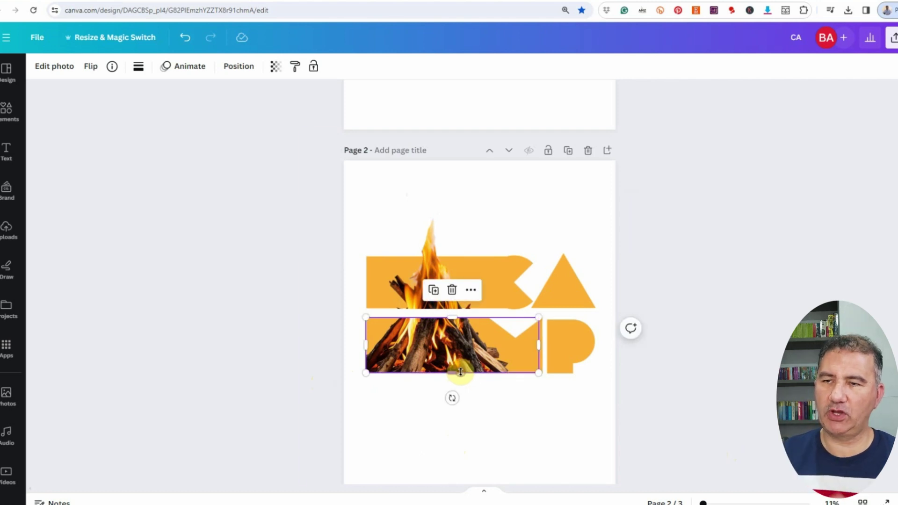
key("Escape")
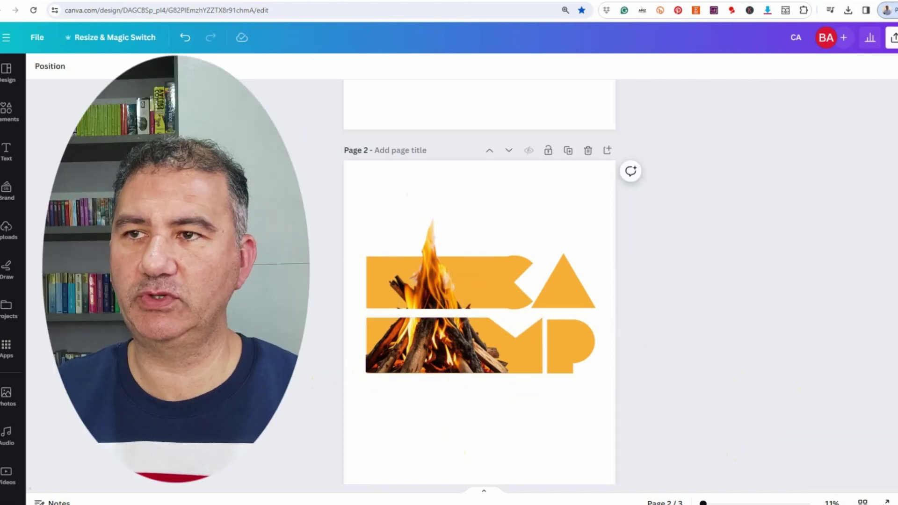
Download only page 2 of the design as a PNG
left_click(892, 38)
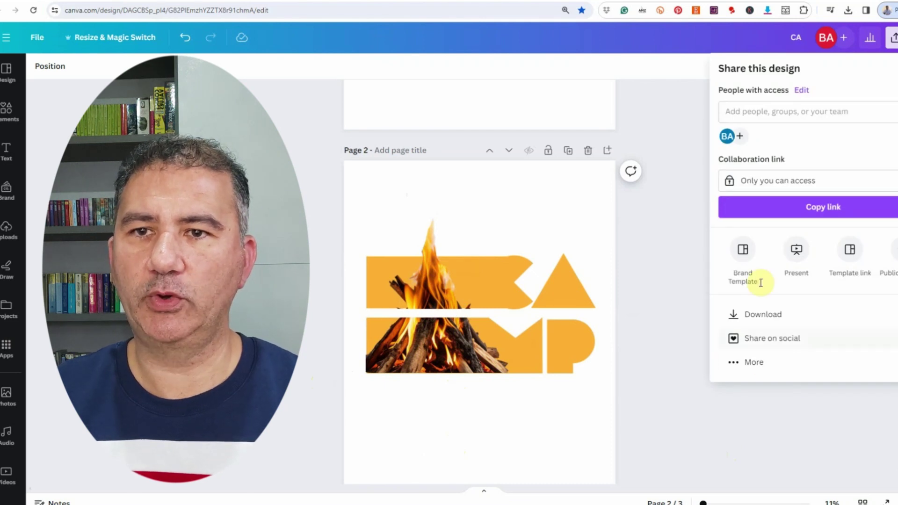
left_click(779, 313)
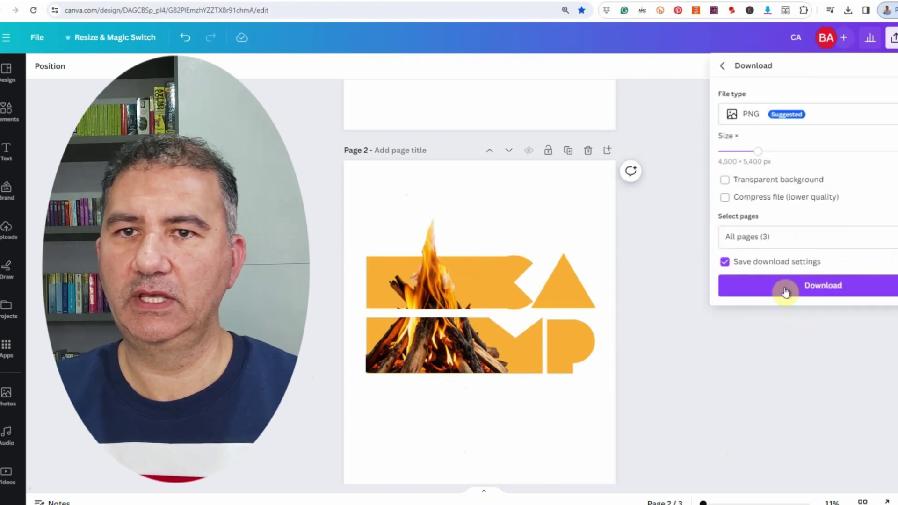
left_click(831, 238)
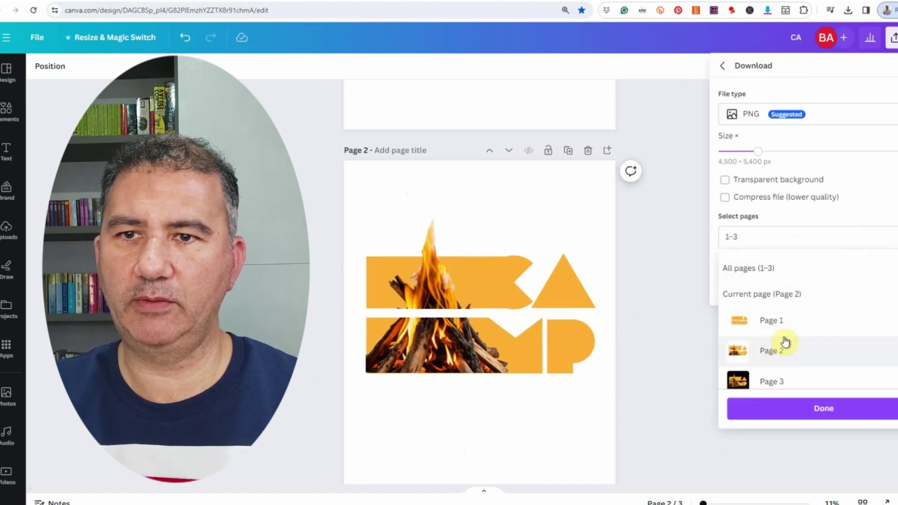
left_click(781, 354)
left_click(795, 408)
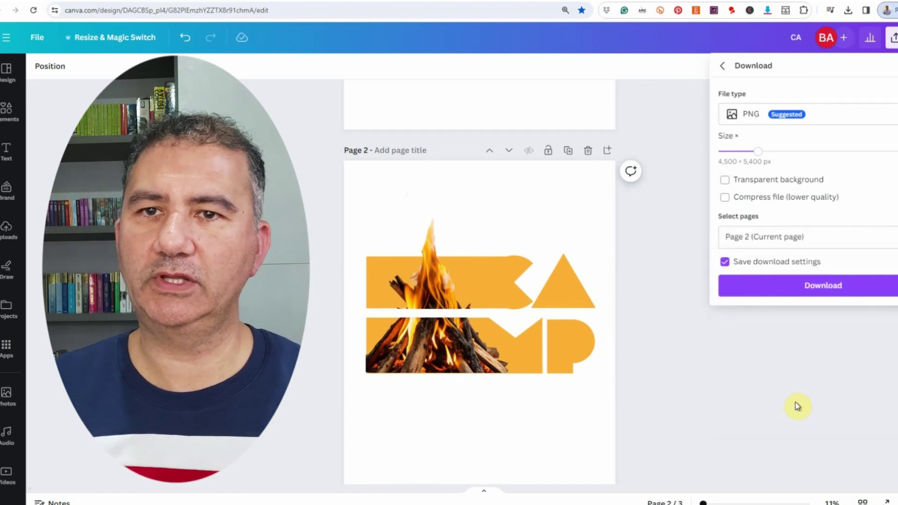
left_click(818, 287)
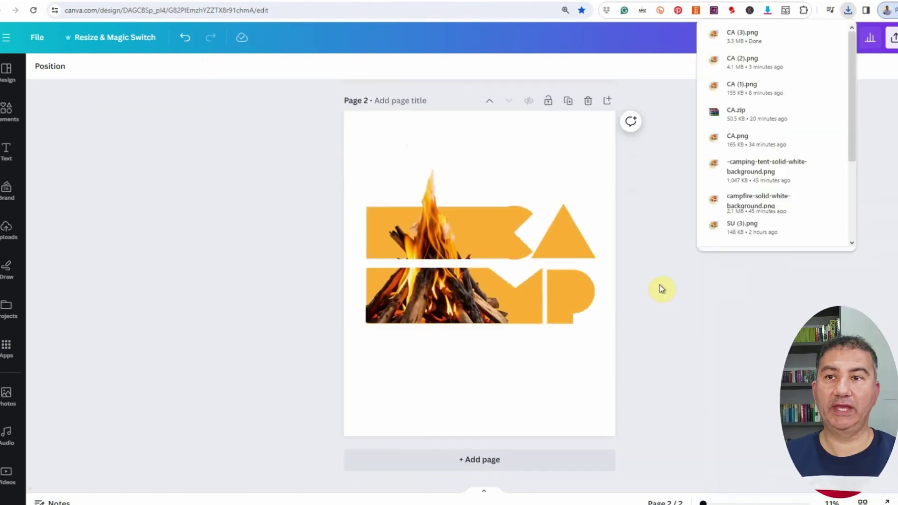
Add a blank third page and set its background colour to black
left_click(483, 459)
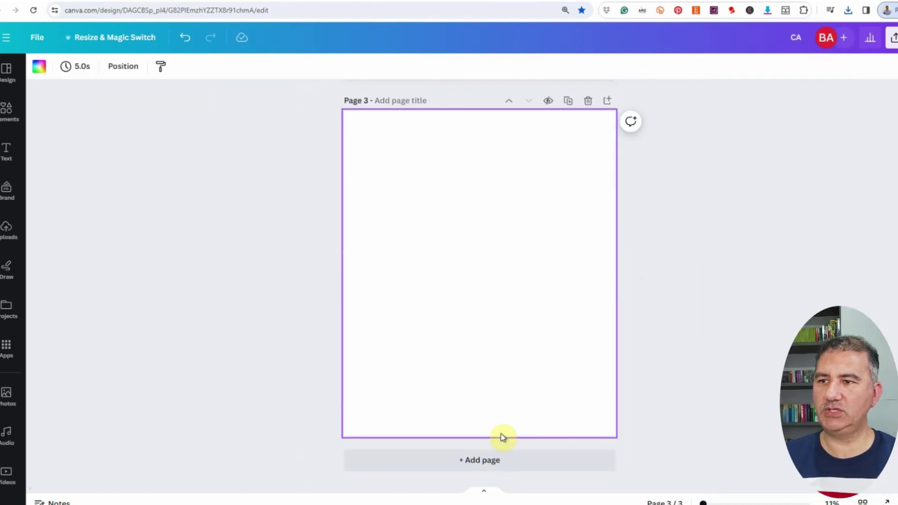
left_click(39, 66)
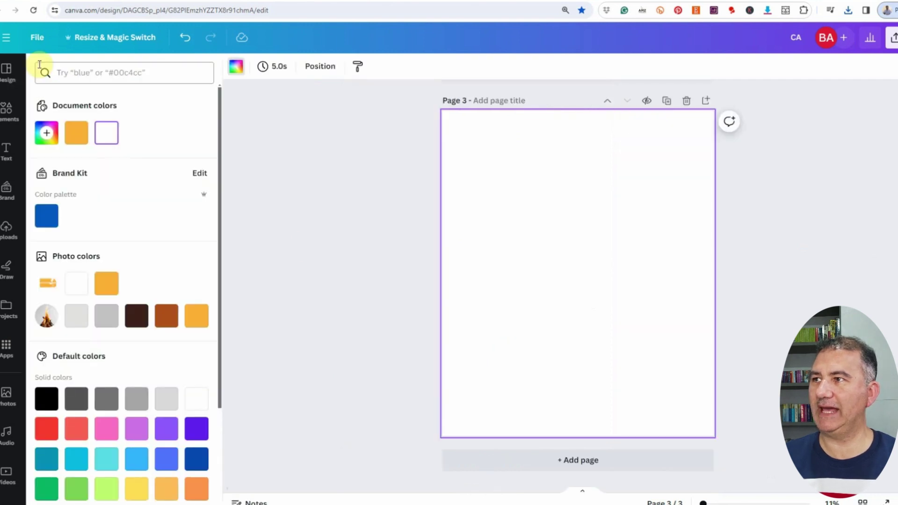
left_click(46, 399)
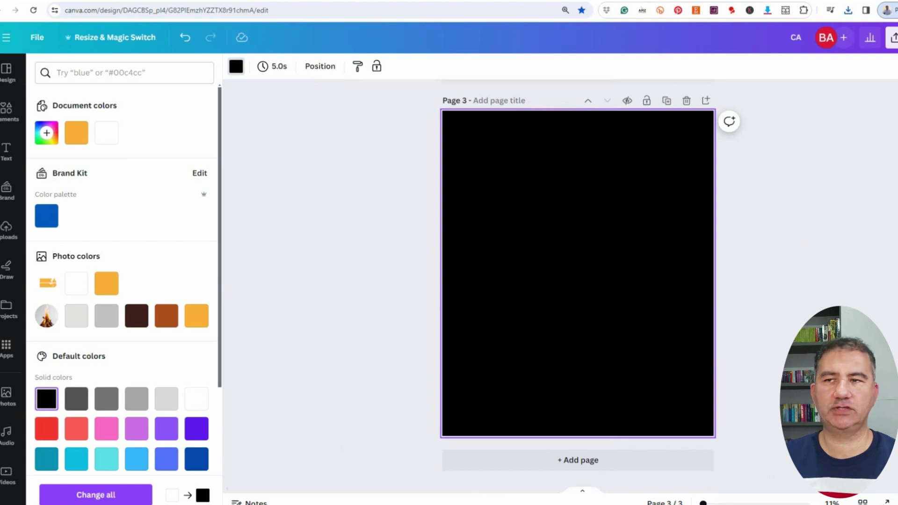
Place the downloaded campfire lettering image on page 3 and remove its white background with BG Remover
left_click_drag(645, 214, 615, 242)
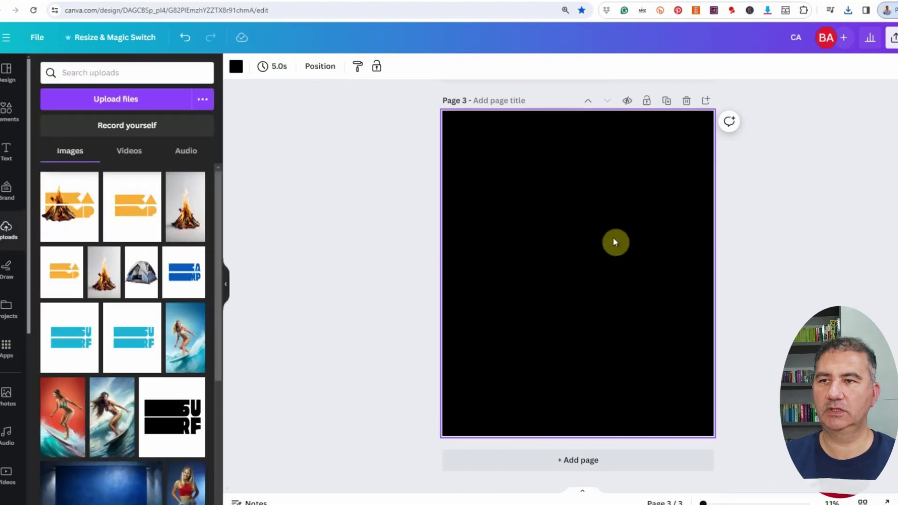
left_click(228, 285)
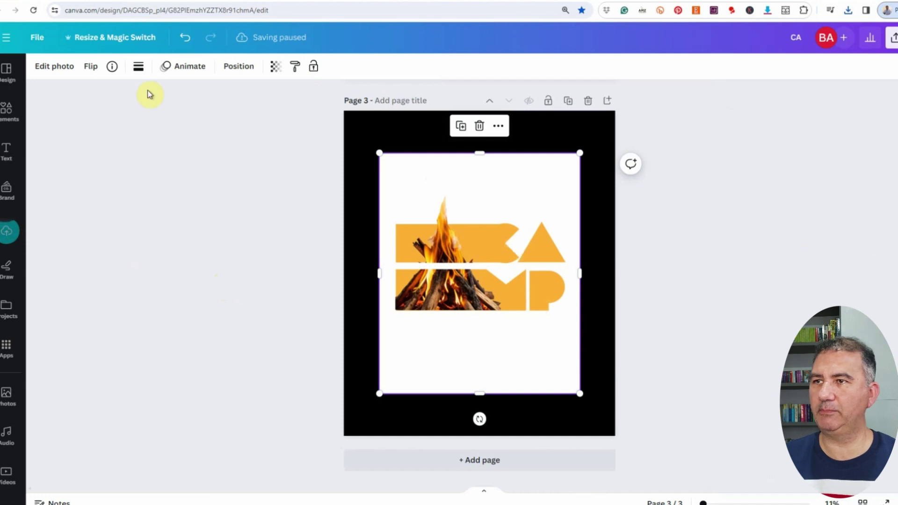
left_click(59, 68)
left_click(57, 150)
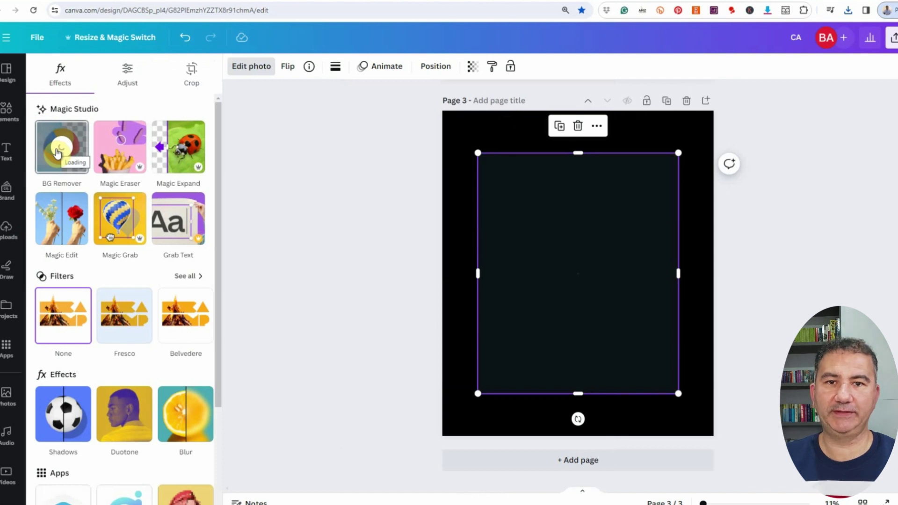
Move the lettering image to the page's upper-left corner and enlarge it to fill page 3
left_click_drag(622, 339, 588, 296)
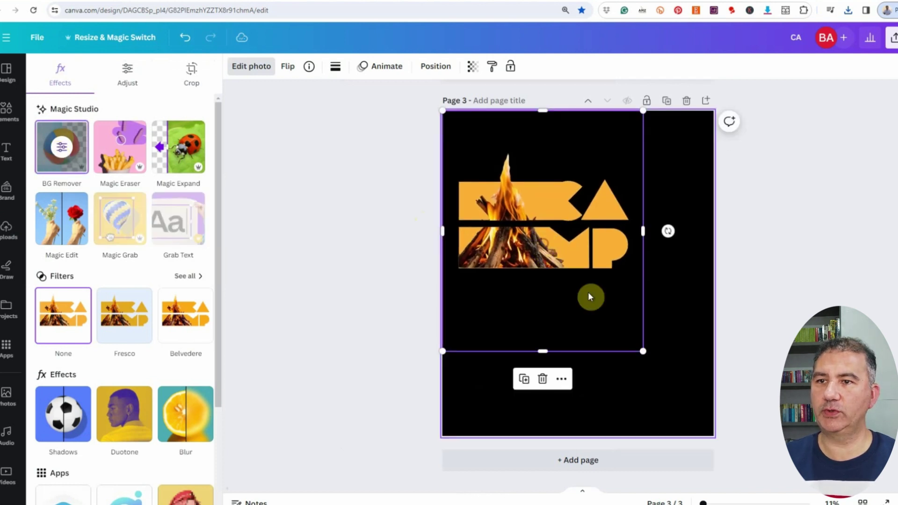
left_click_drag(642, 351, 704, 442)
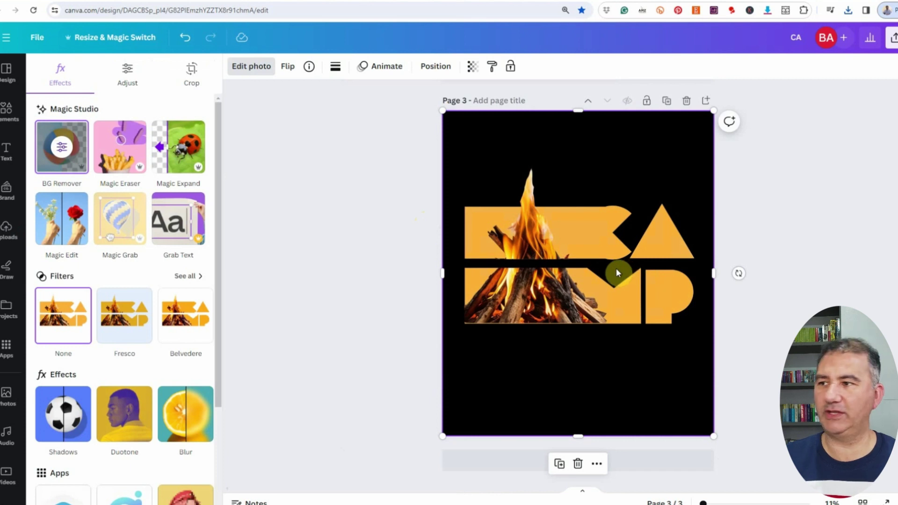
Apply a Drop shadow to the lettering image and set its colour to orange #F69F1D
left_click(58, 418)
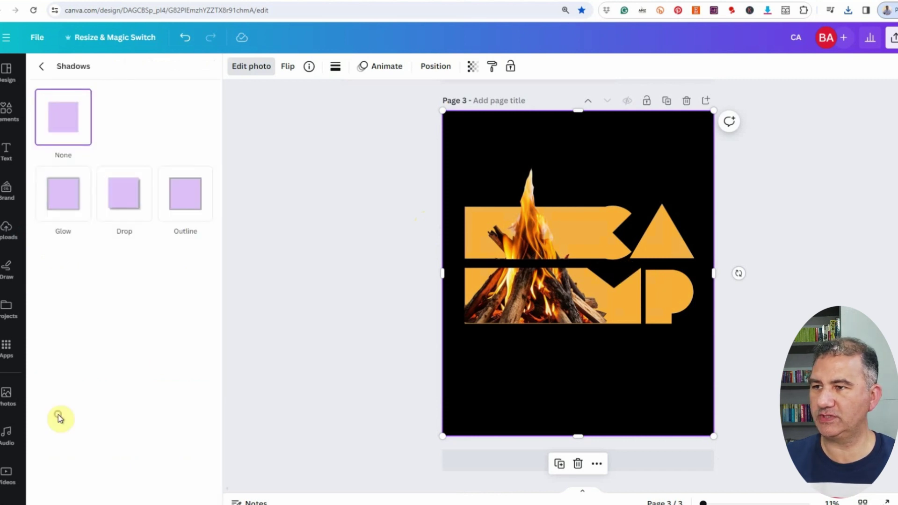
left_click(116, 210)
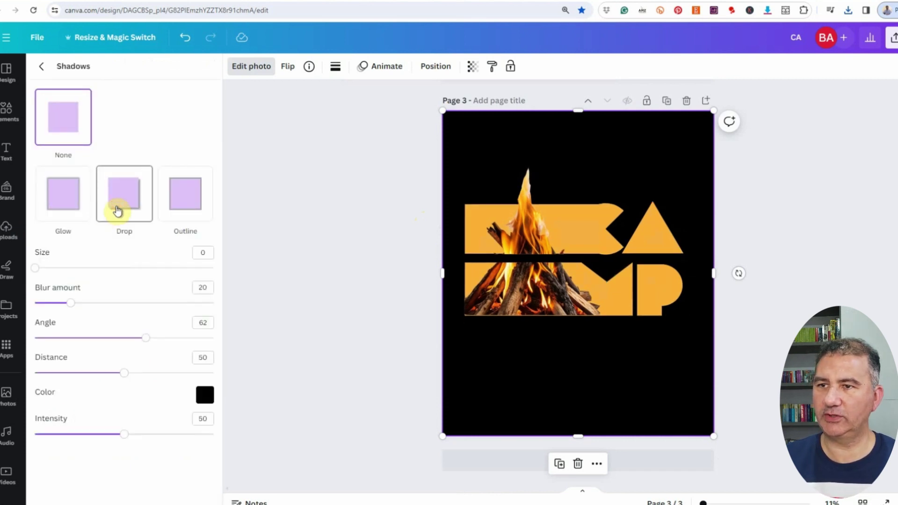
left_click(205, 394)
left_click_drag(212, 346, 224, 347)
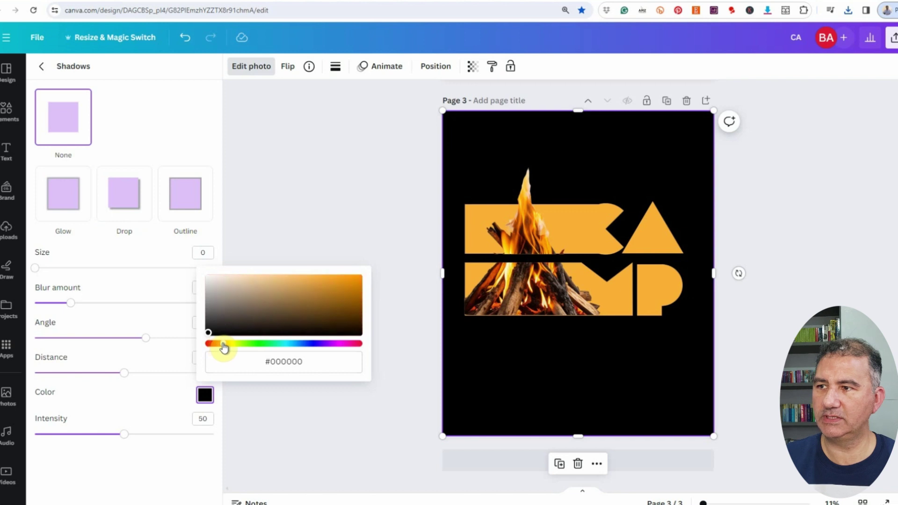
left_click(345, 279)
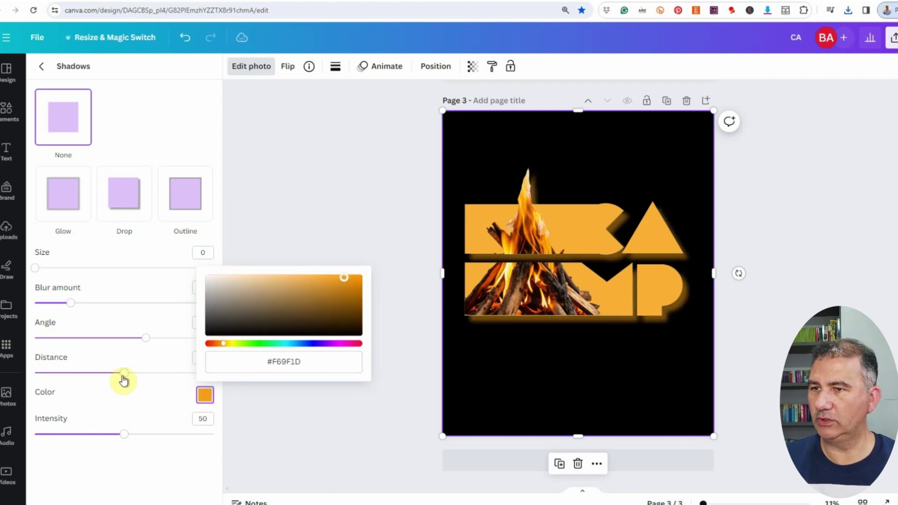
Set both the drop shadow's distance and its intensity to 35
left_click_drag(123, 374, 102, 374)
left_click(204, 358)
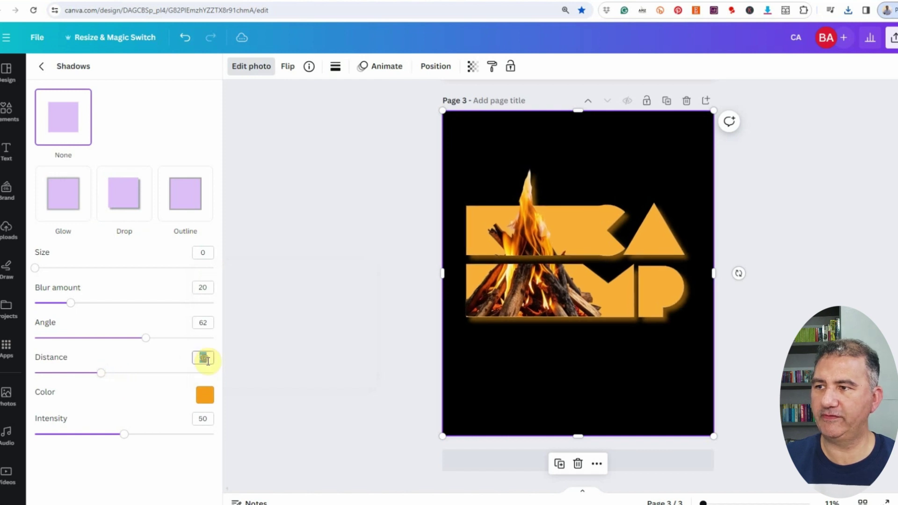
type("35")
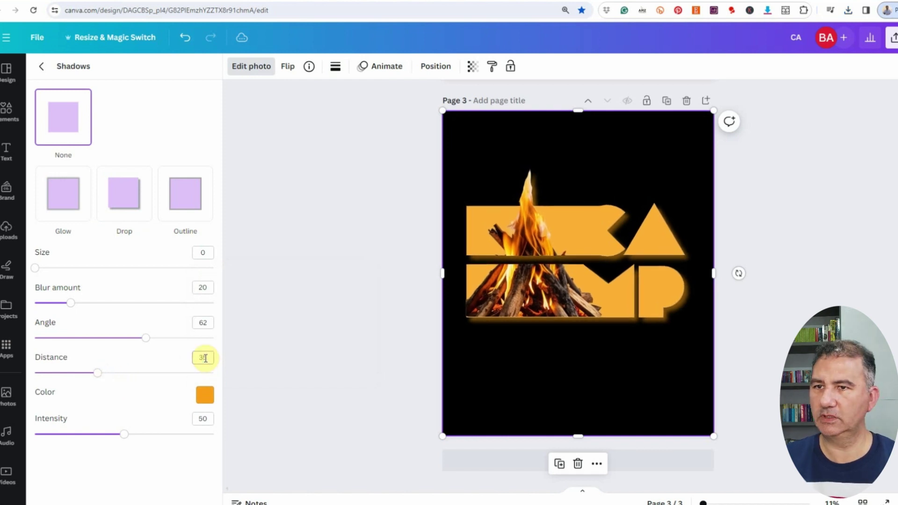
left_click(205, 419)
key("Return")
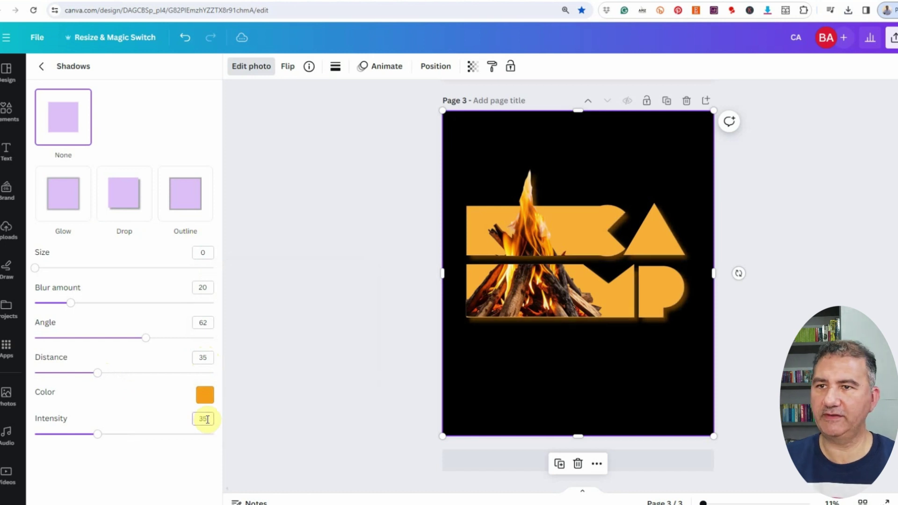
Try other blur amount and angle settings on the drop shadow
left_click_drag(71, 304, 89, 308)
key("ctrl+z")
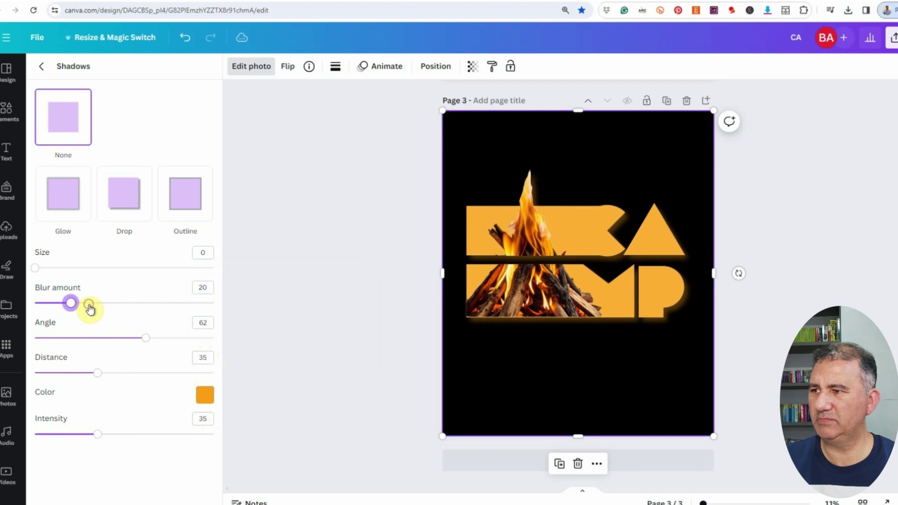
left_click_drag(141, 343, 147, 343)
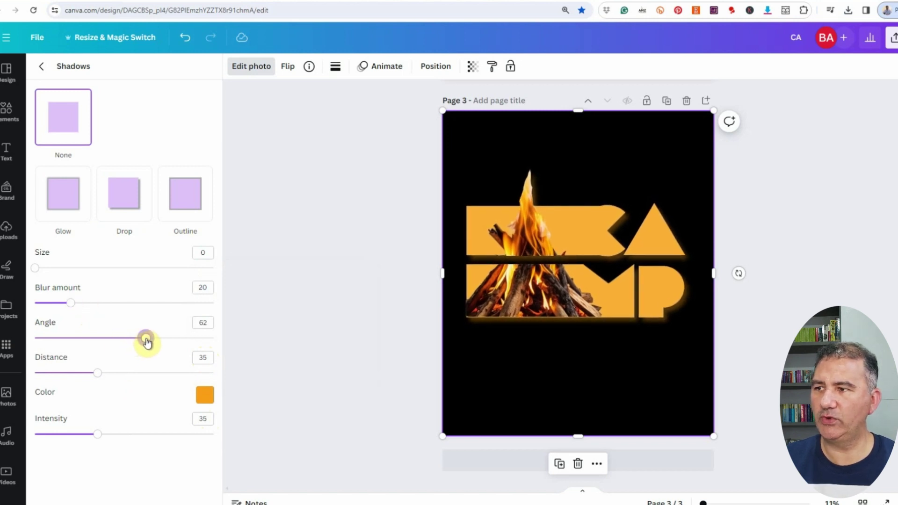